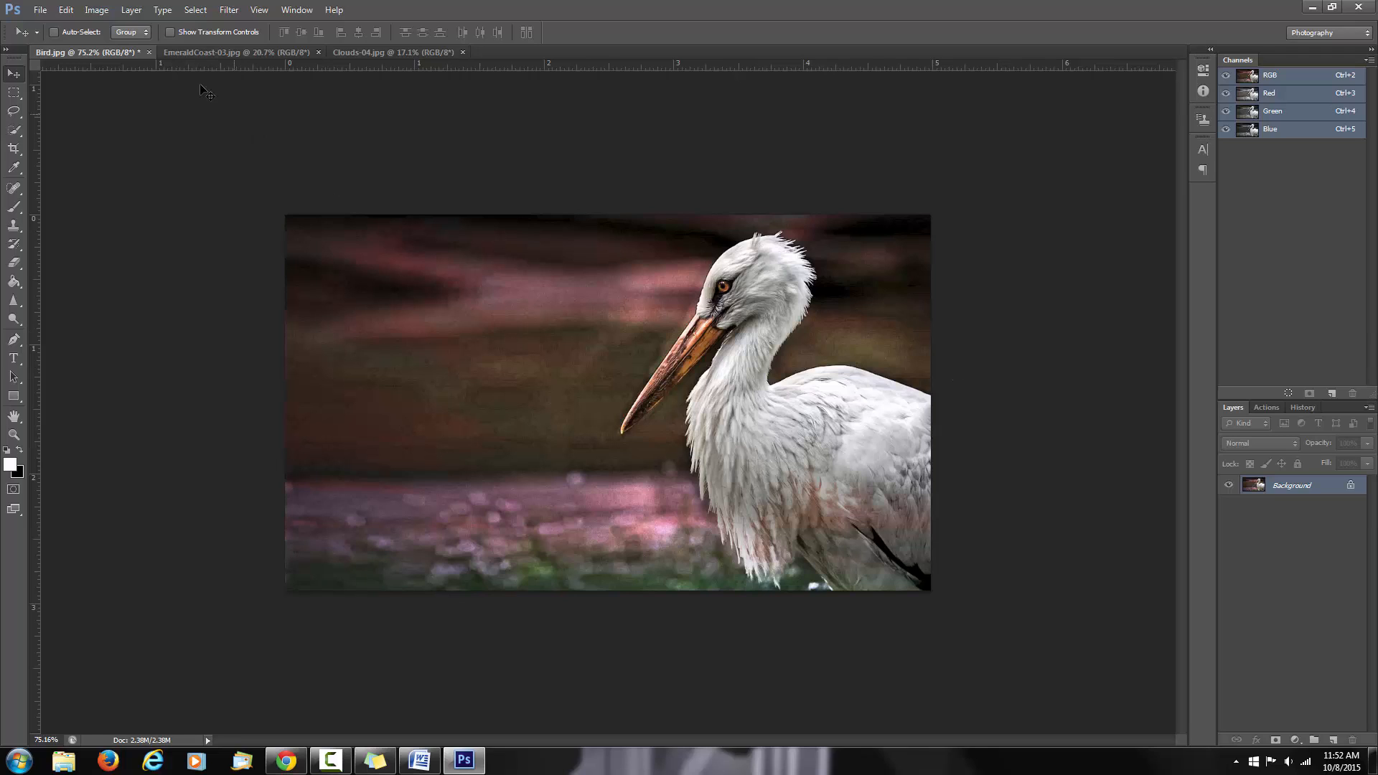
Set up a relative canvas extension of 8 pixels in both width and height for the bird photo
left_click(92, 10)
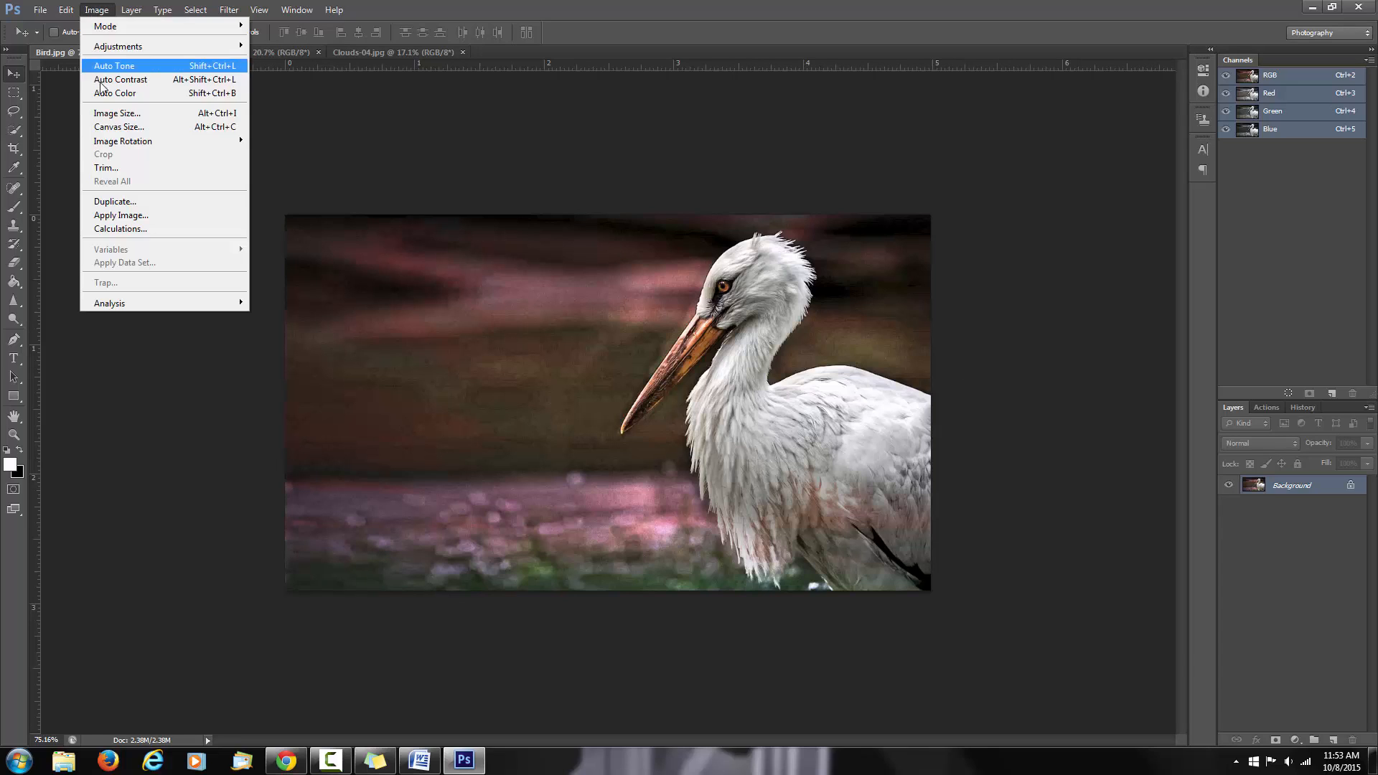
left_click(108, 128)
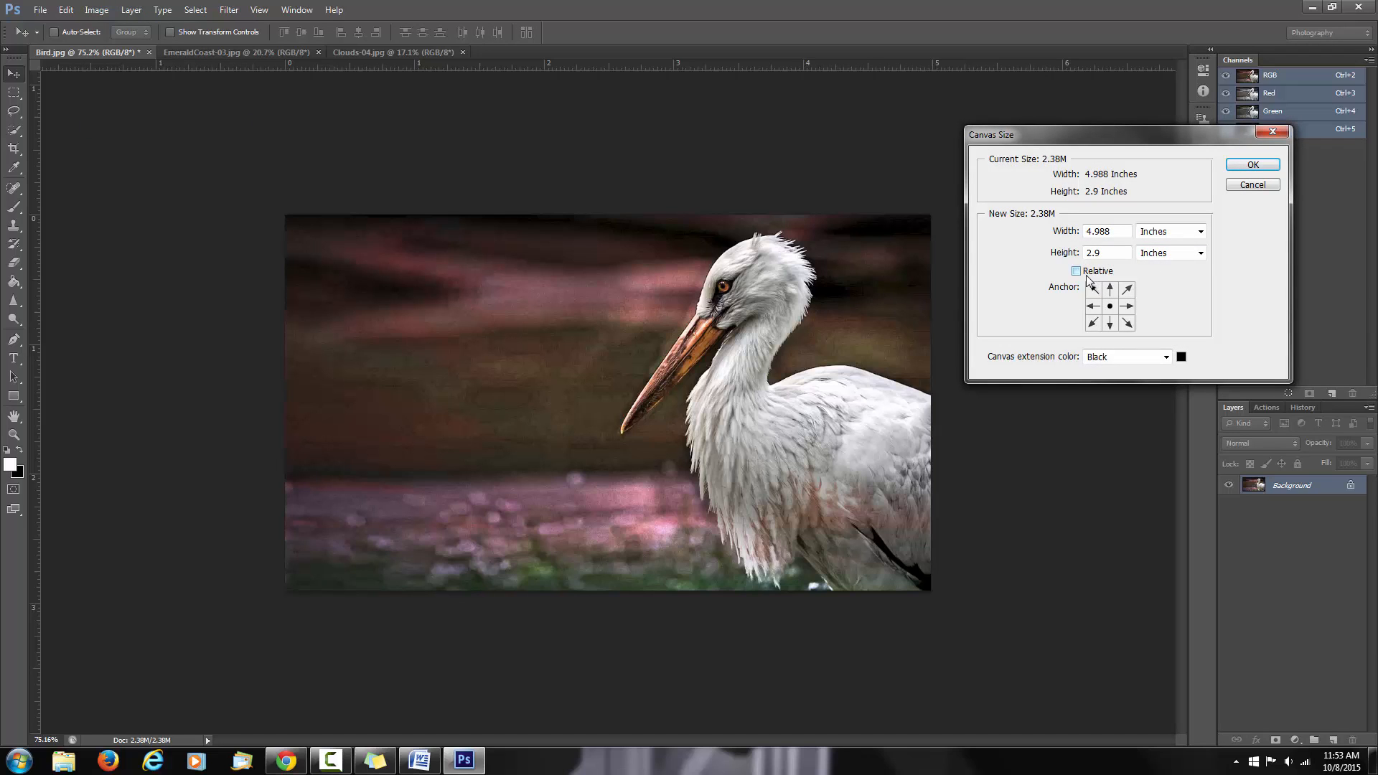
left_click(1076, 272)
left_click(1165, 237)
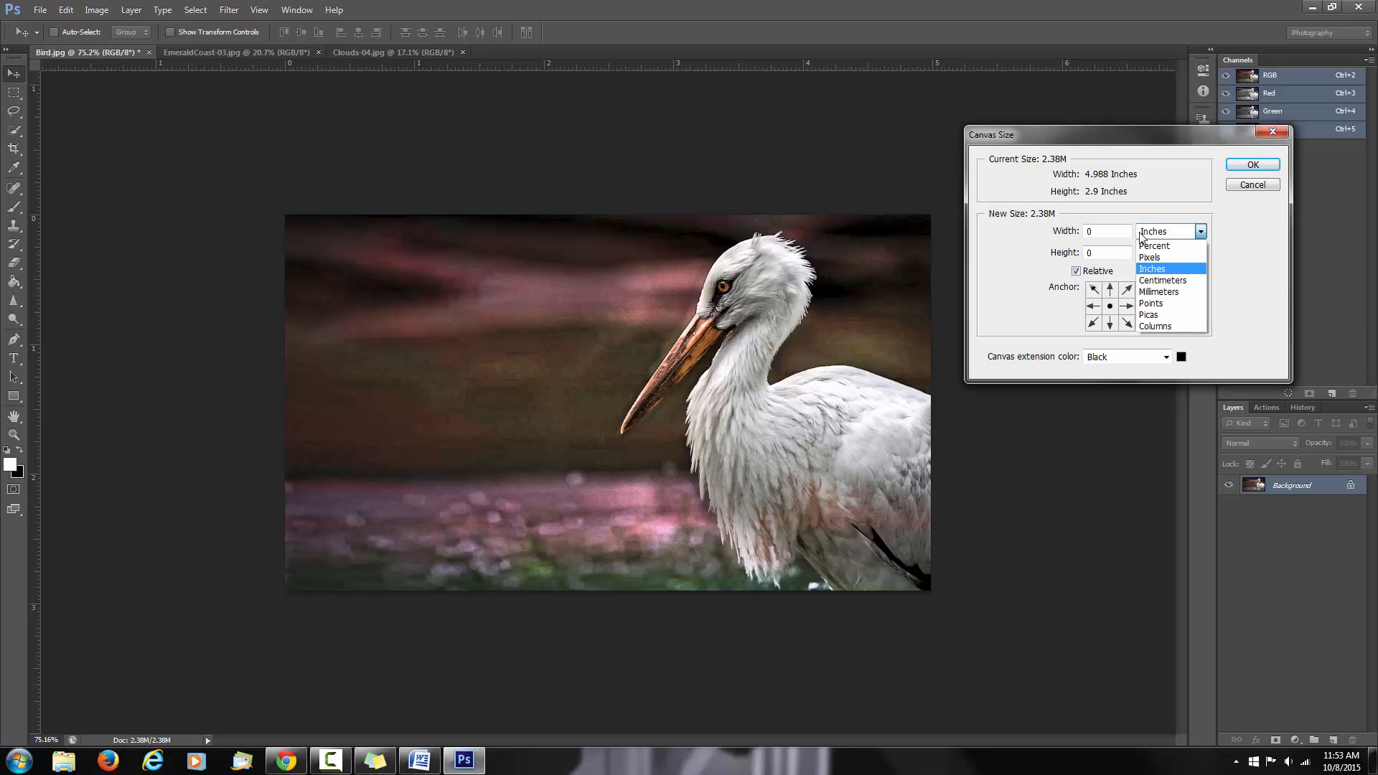
left_click(1157, 257)
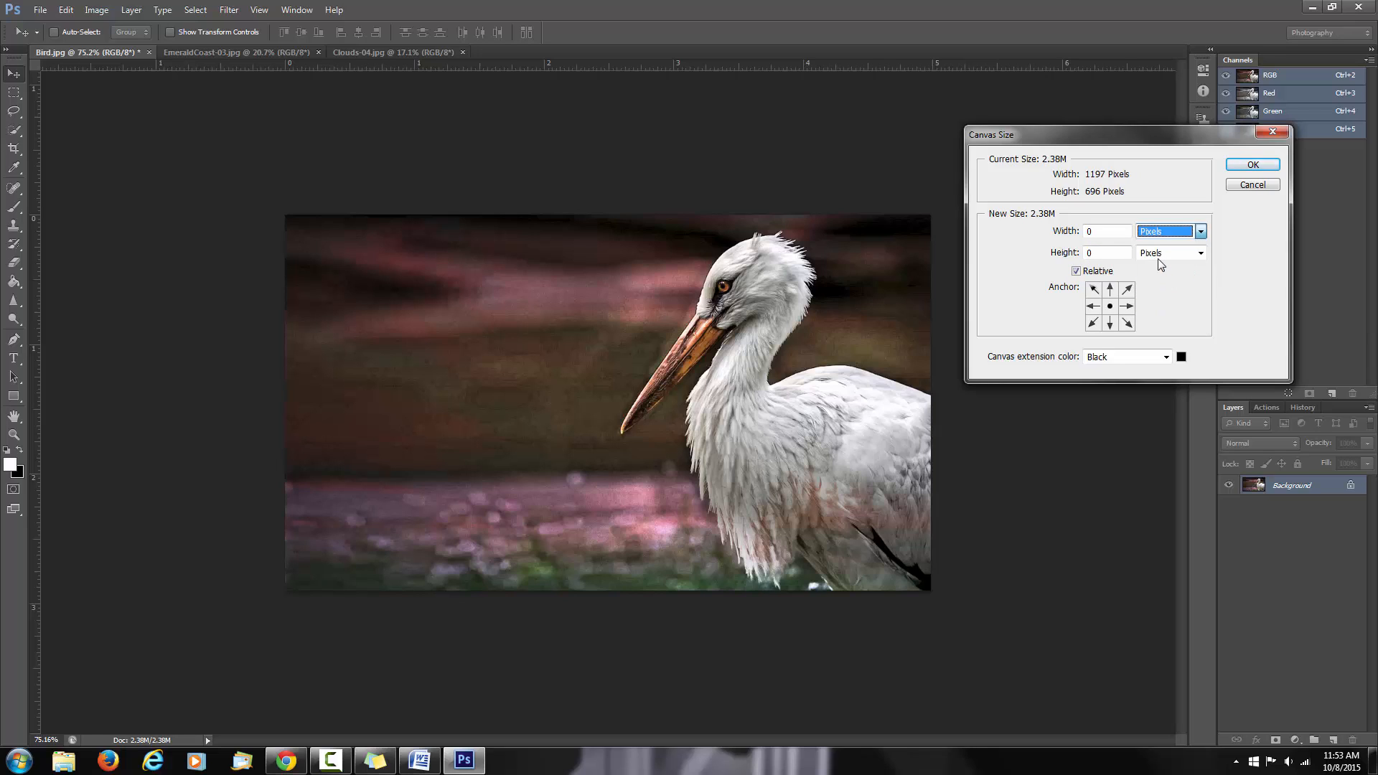
left_click(1118, 232)
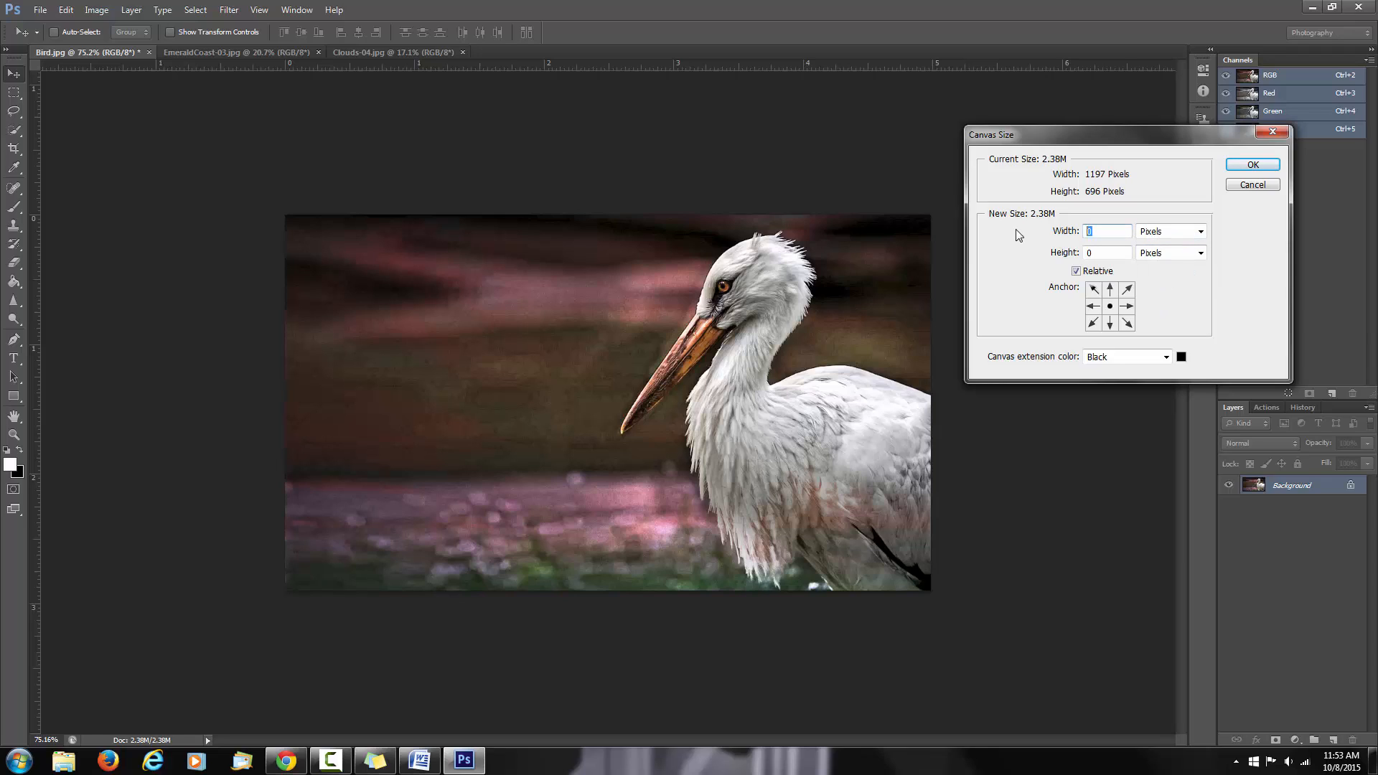
type("8")
key("Tab")
key("Tab")
type("8")
Sample a light pink (#d893a4) from the water in the photo as the canvas extension color and apply the new canvas size
left_click(1181, 357)
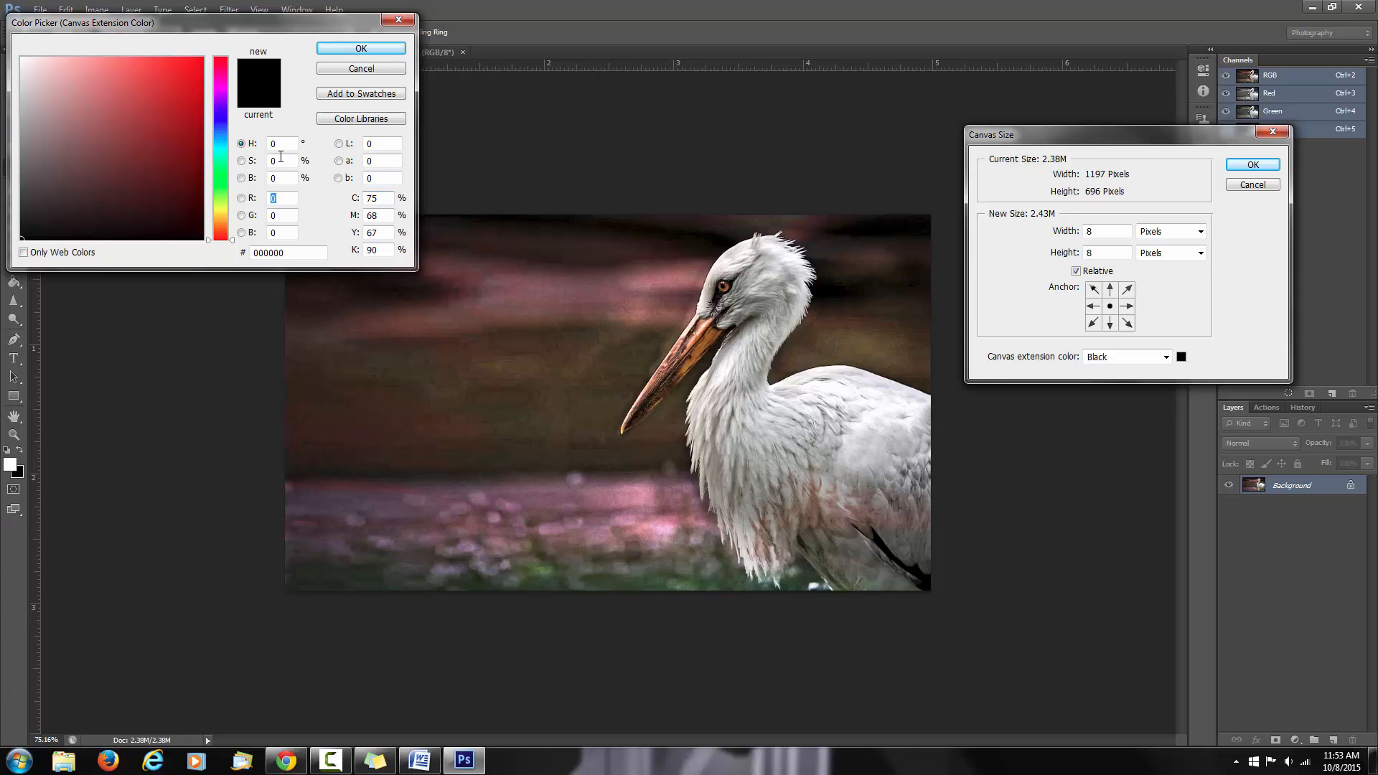
left_click(667, 275)
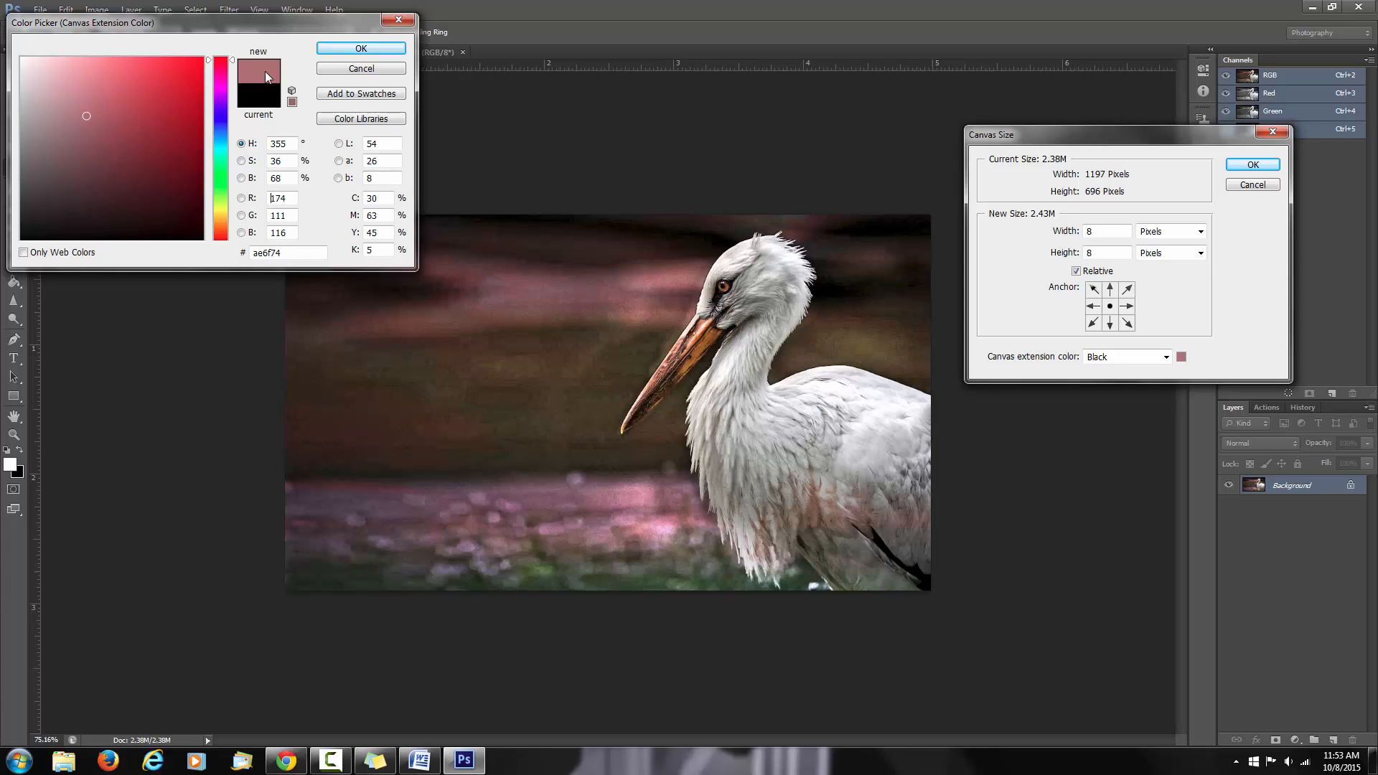
left_click(642, 500)
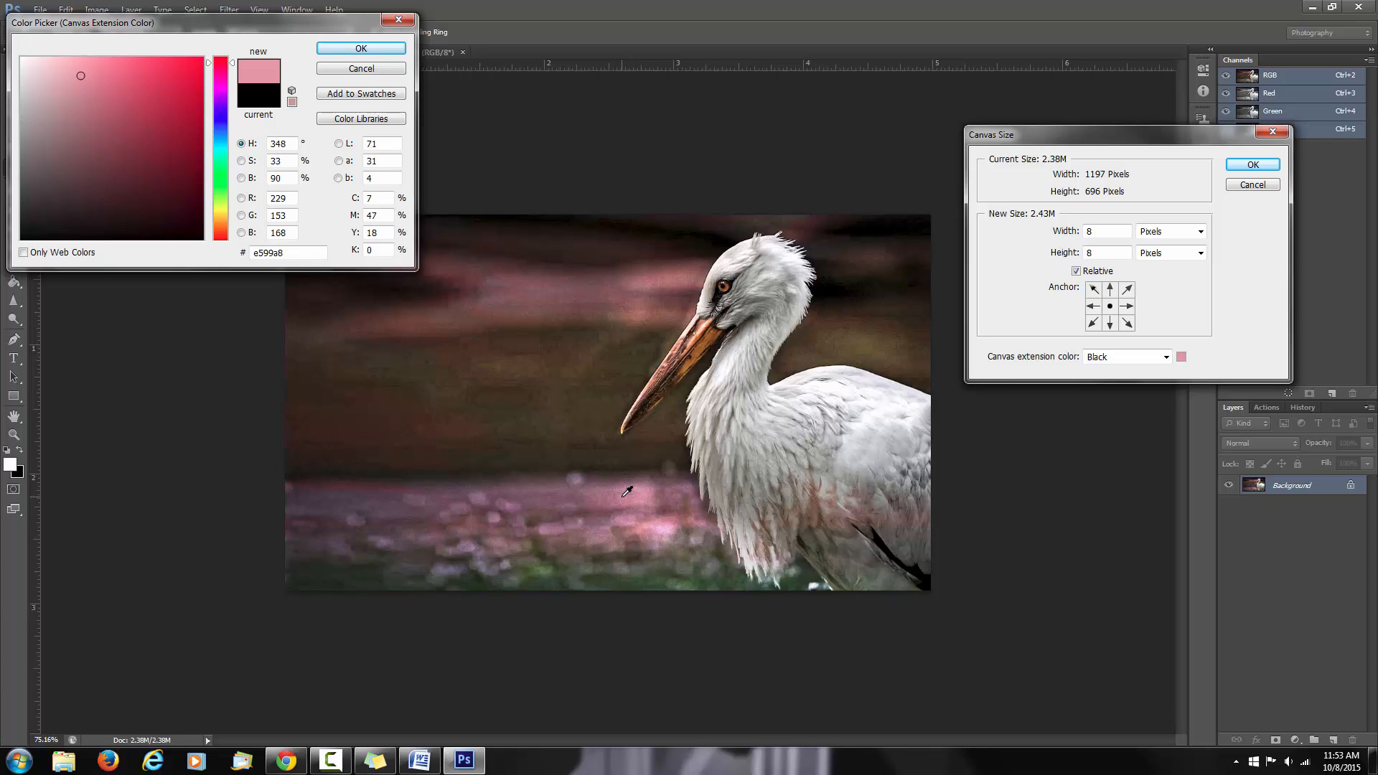
left_click(623, 496)
left_click(631, 499)
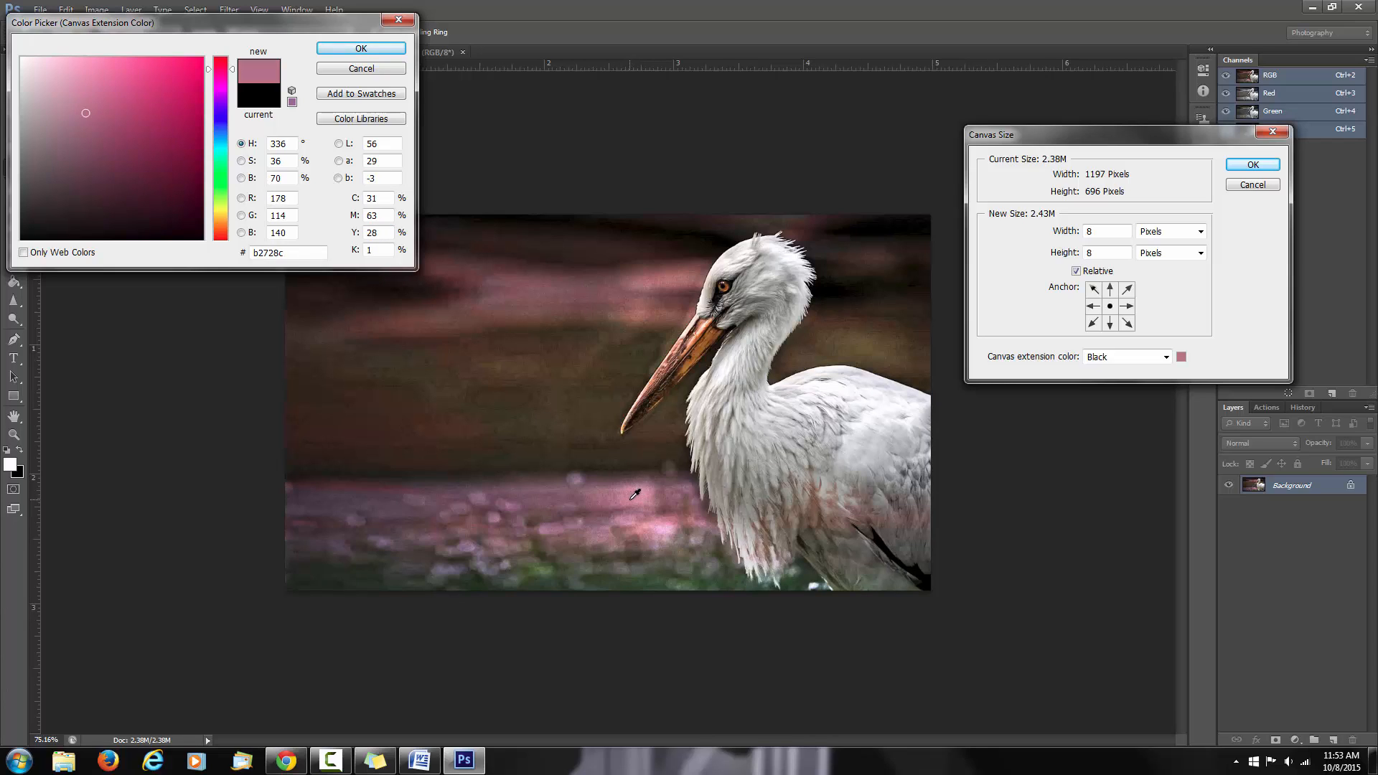
left_click(633, 498)
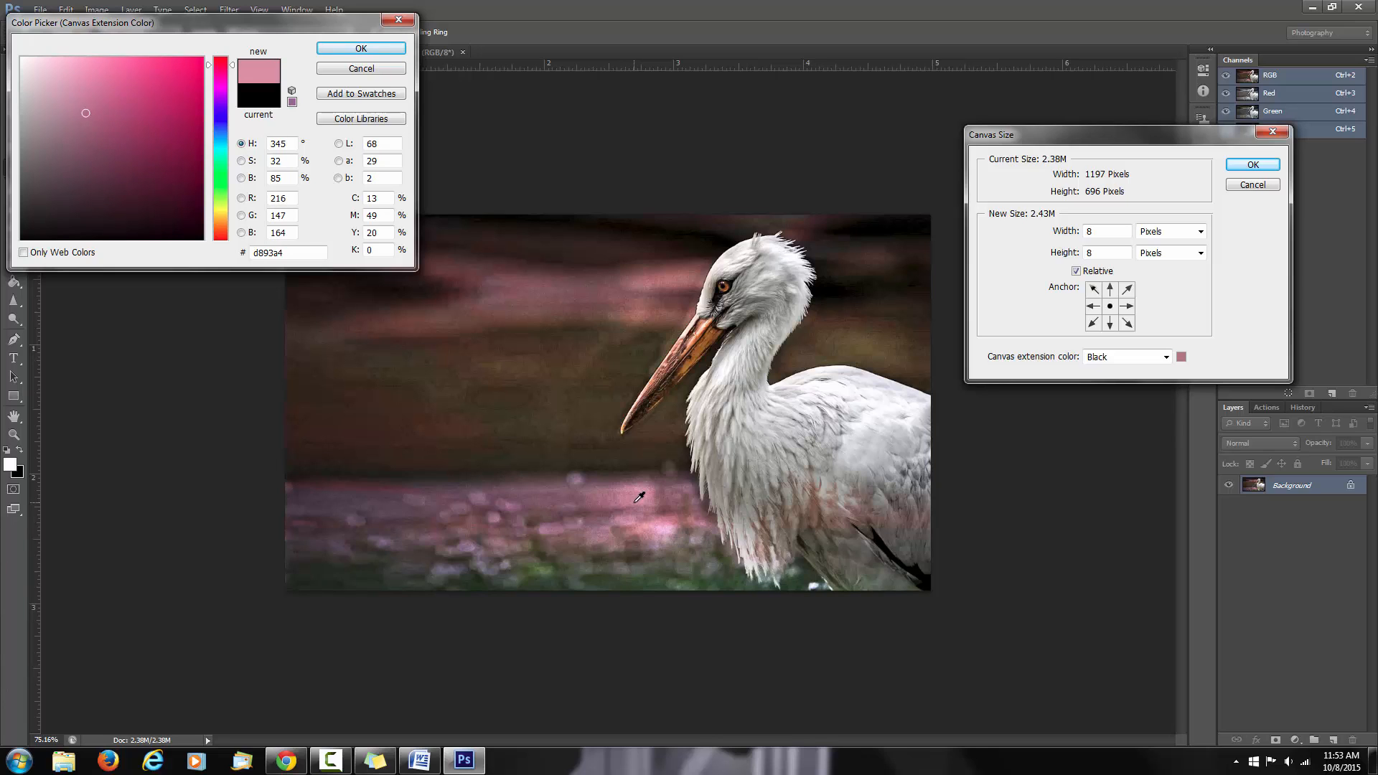
left_click(376, 47)
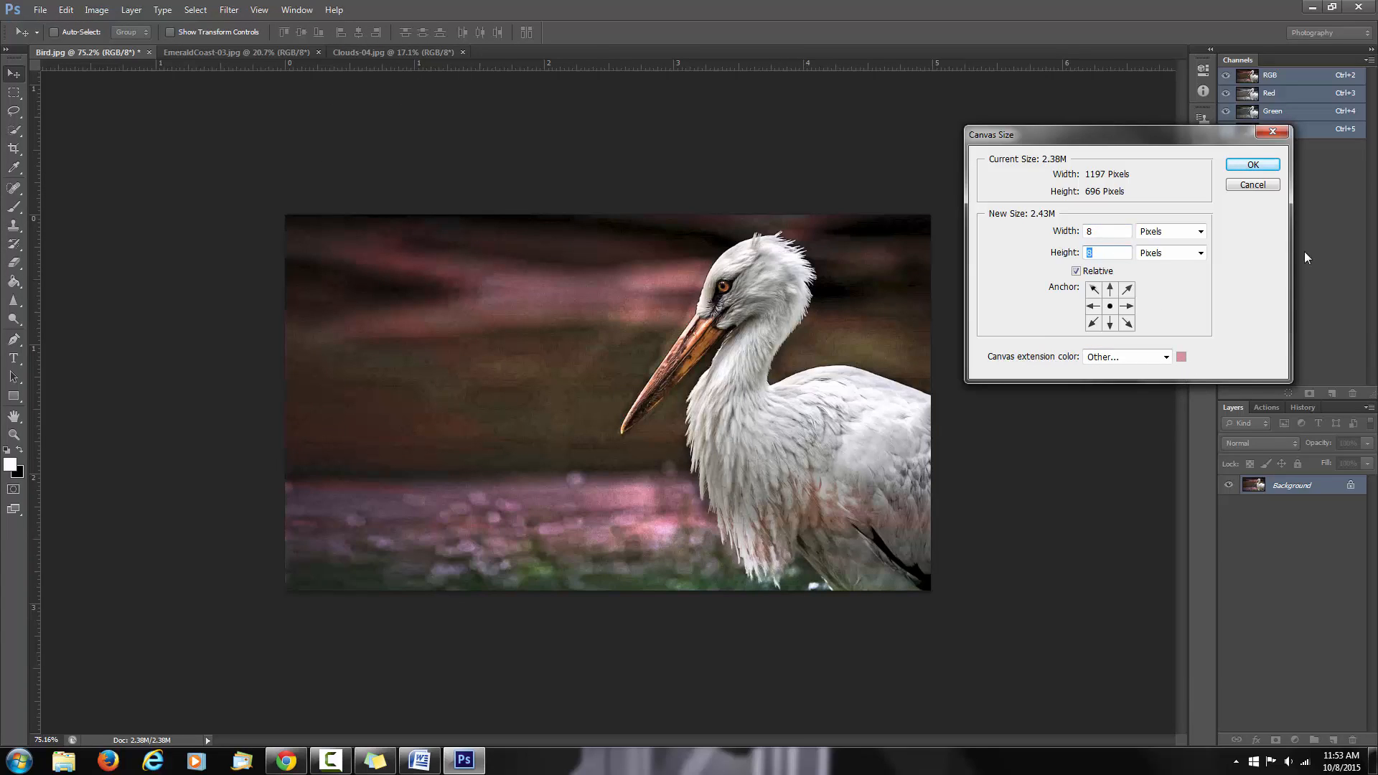
left_click(1252, 165)
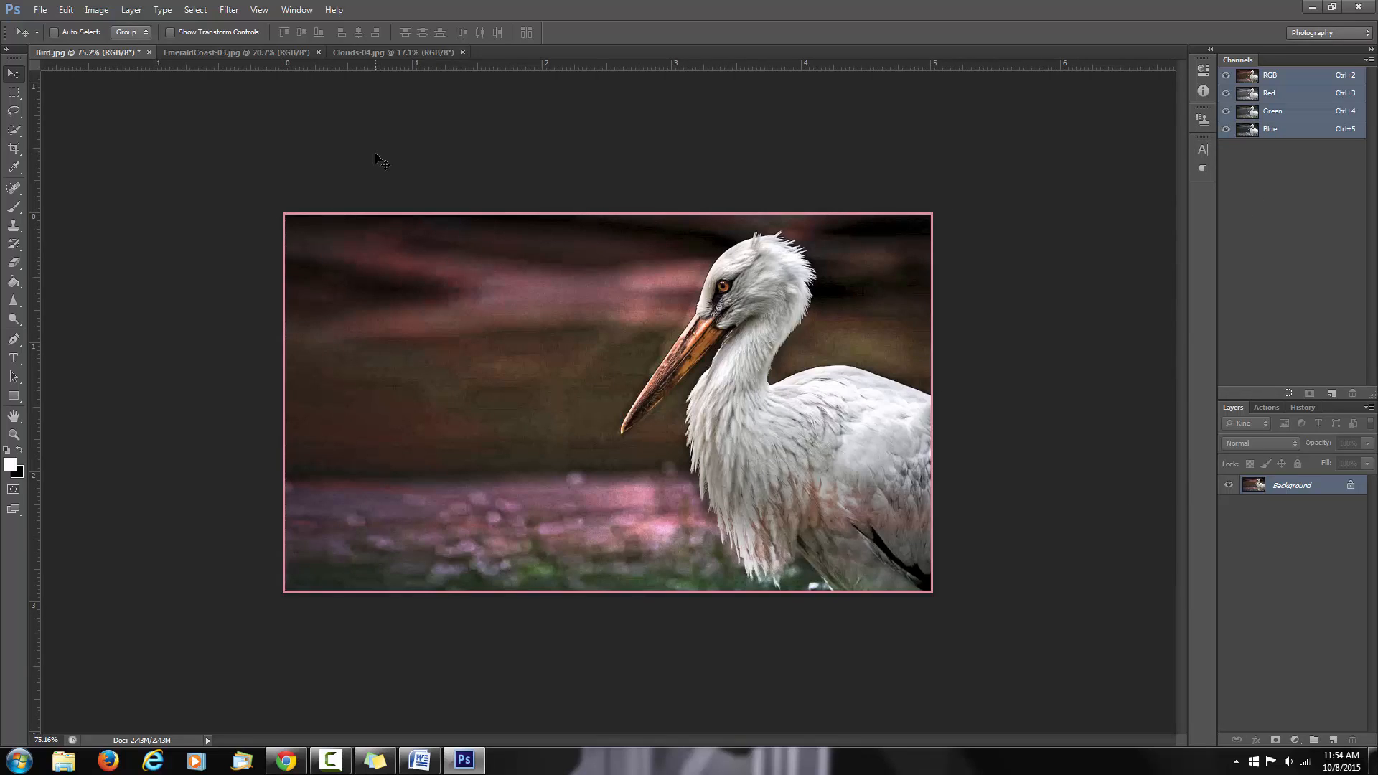
Undo the canvas extension and extend the canvas by a relative 4 pixels in width and height instead, using the sampled pink
key("ctrl+z")
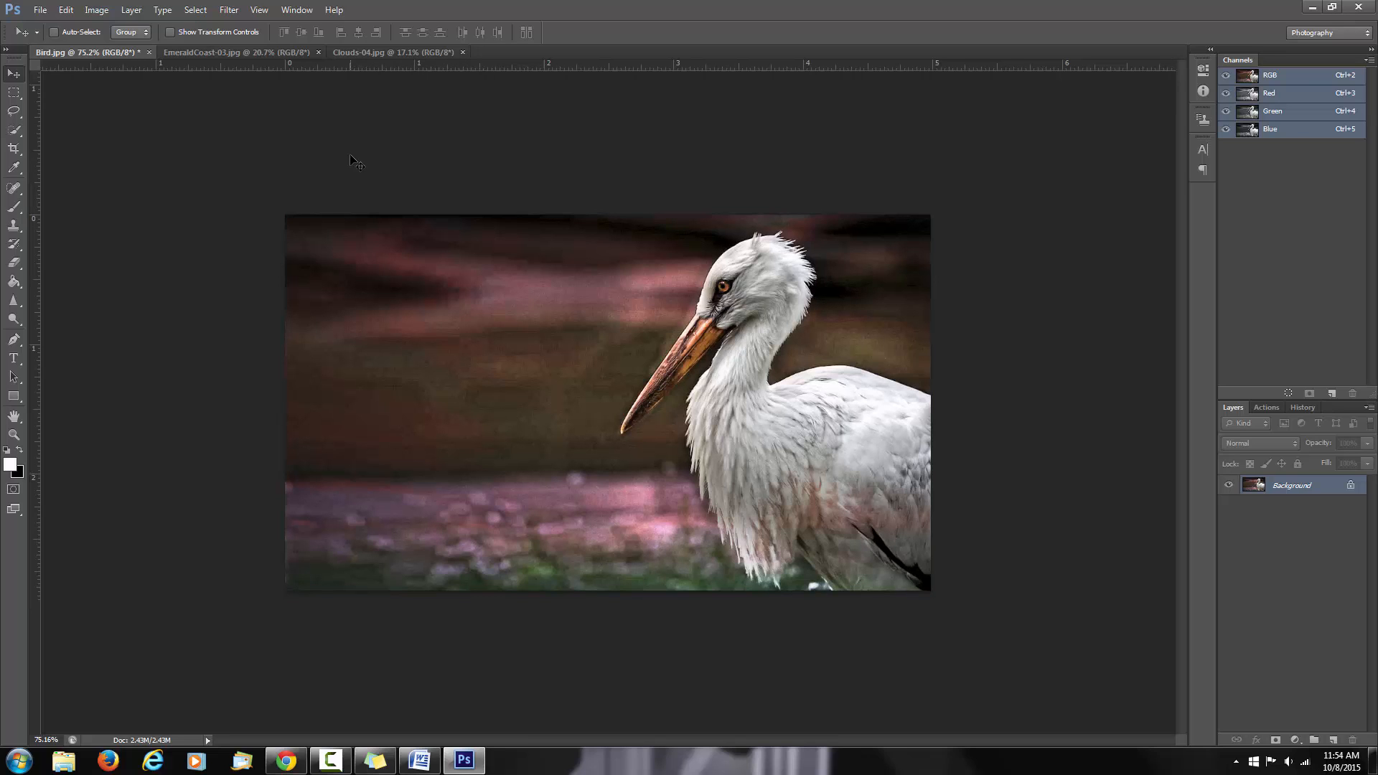
left_click(97, 10)
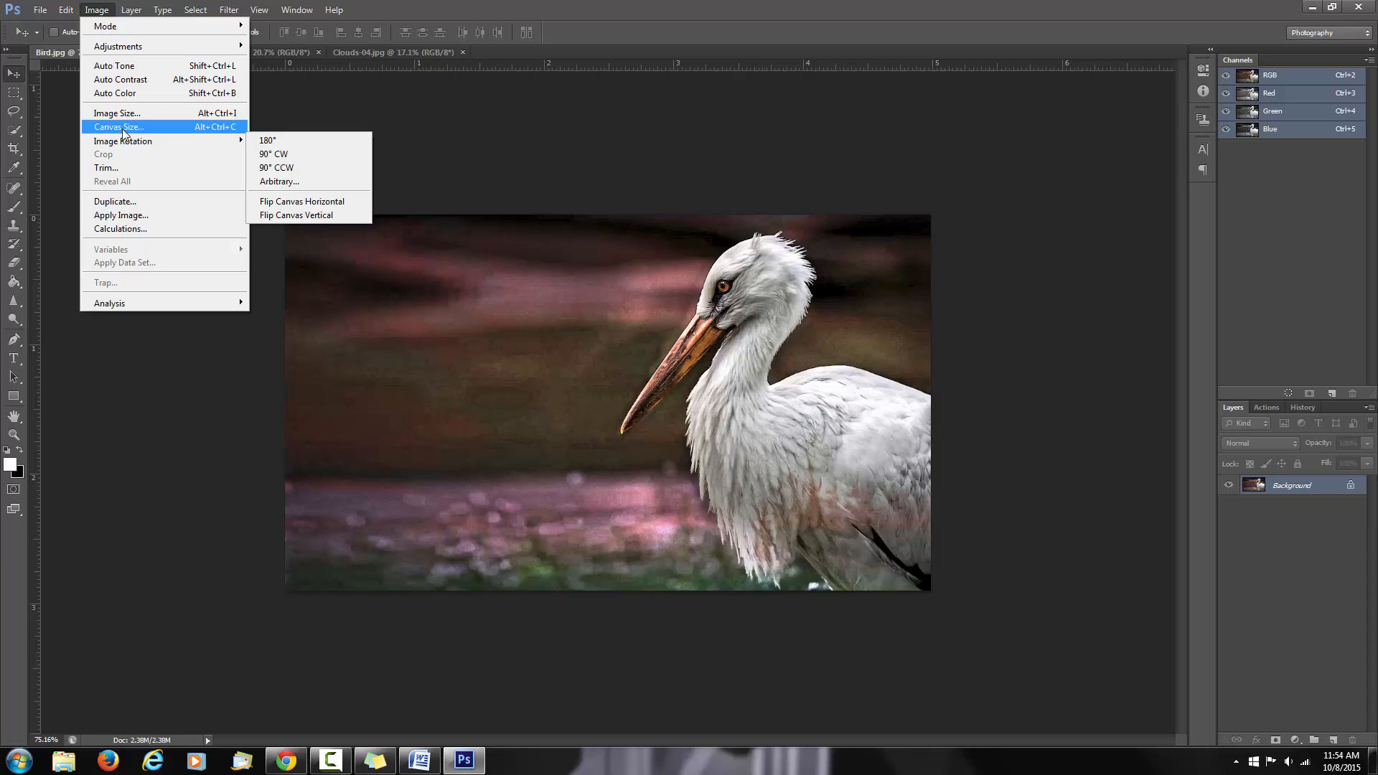
left_click(118, 126)
left_click(1177, 231)
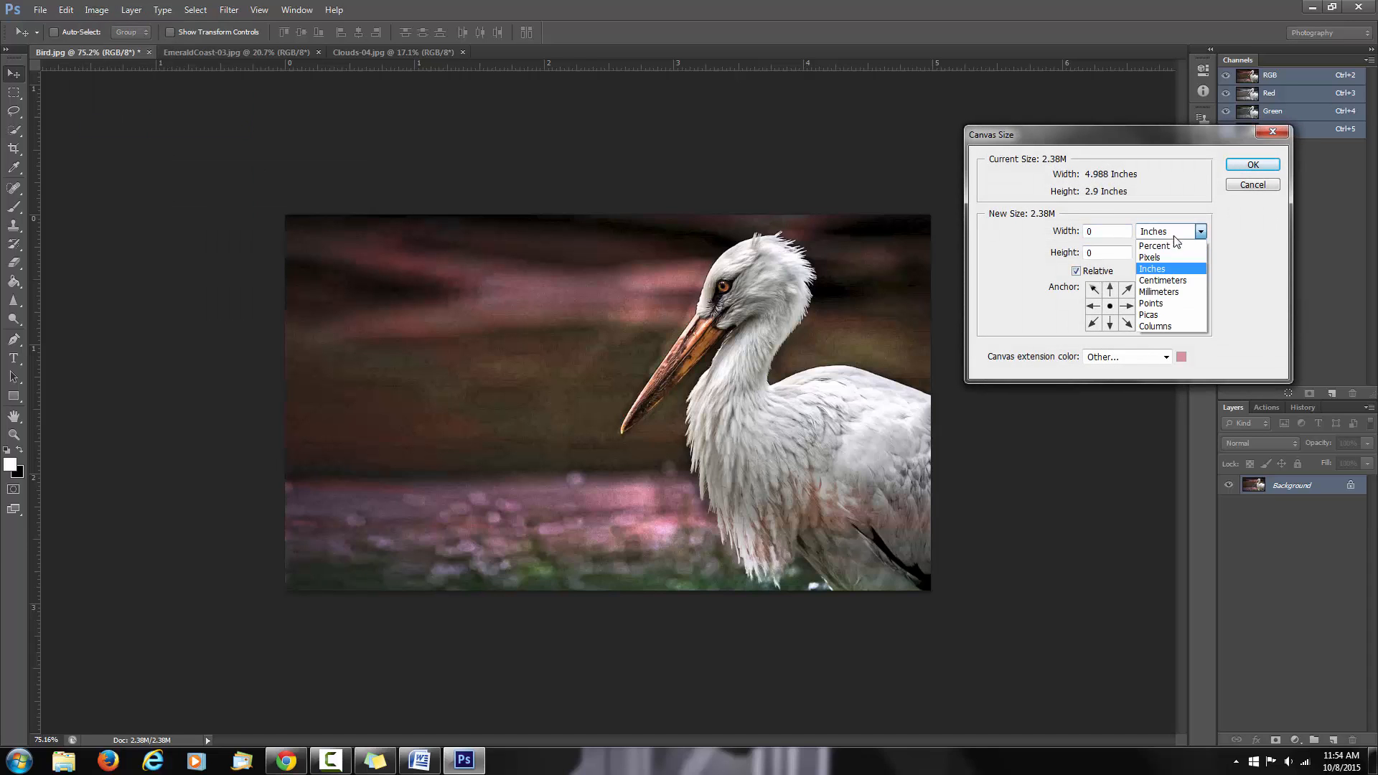
left_click(1163, 261)
double_click(1109, 230)
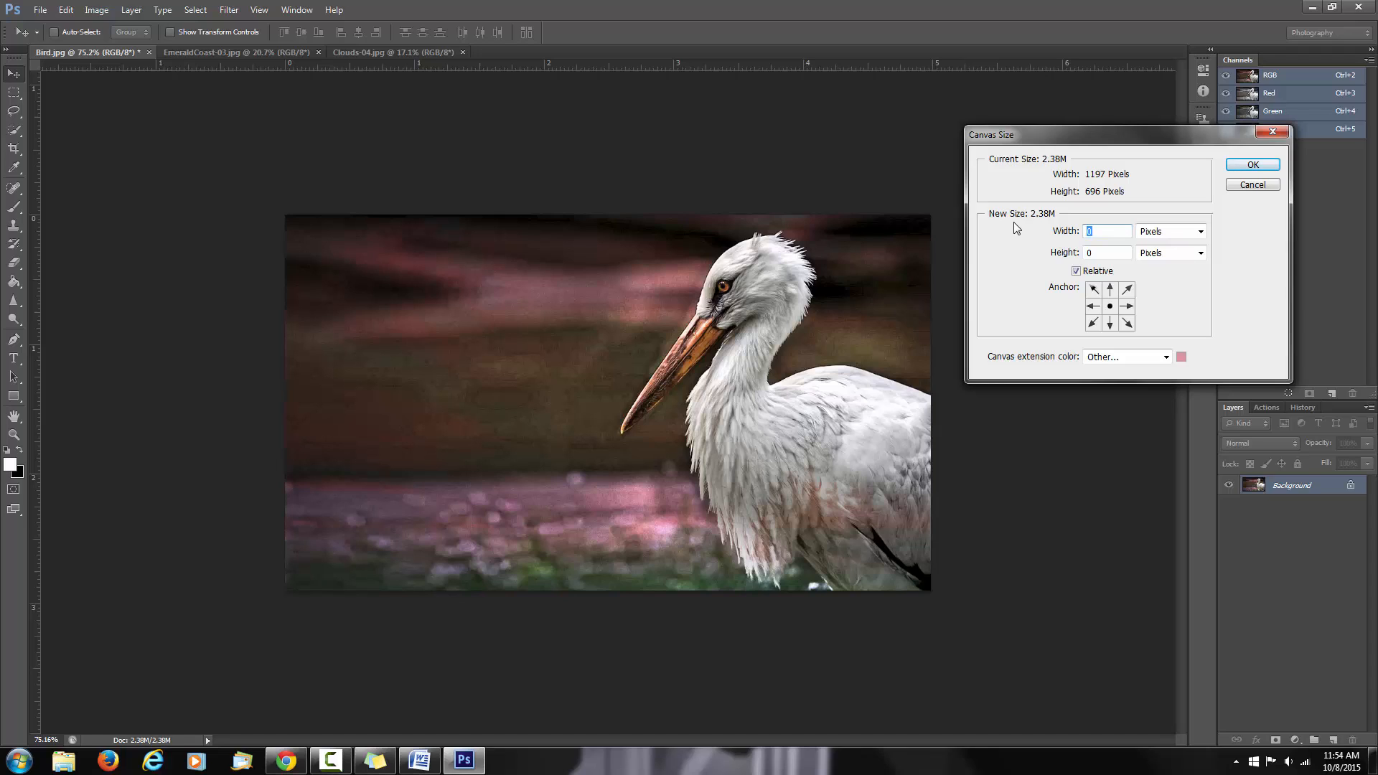
key("Tab")
key("Tab")
type("4")
left_click(1272, 166)
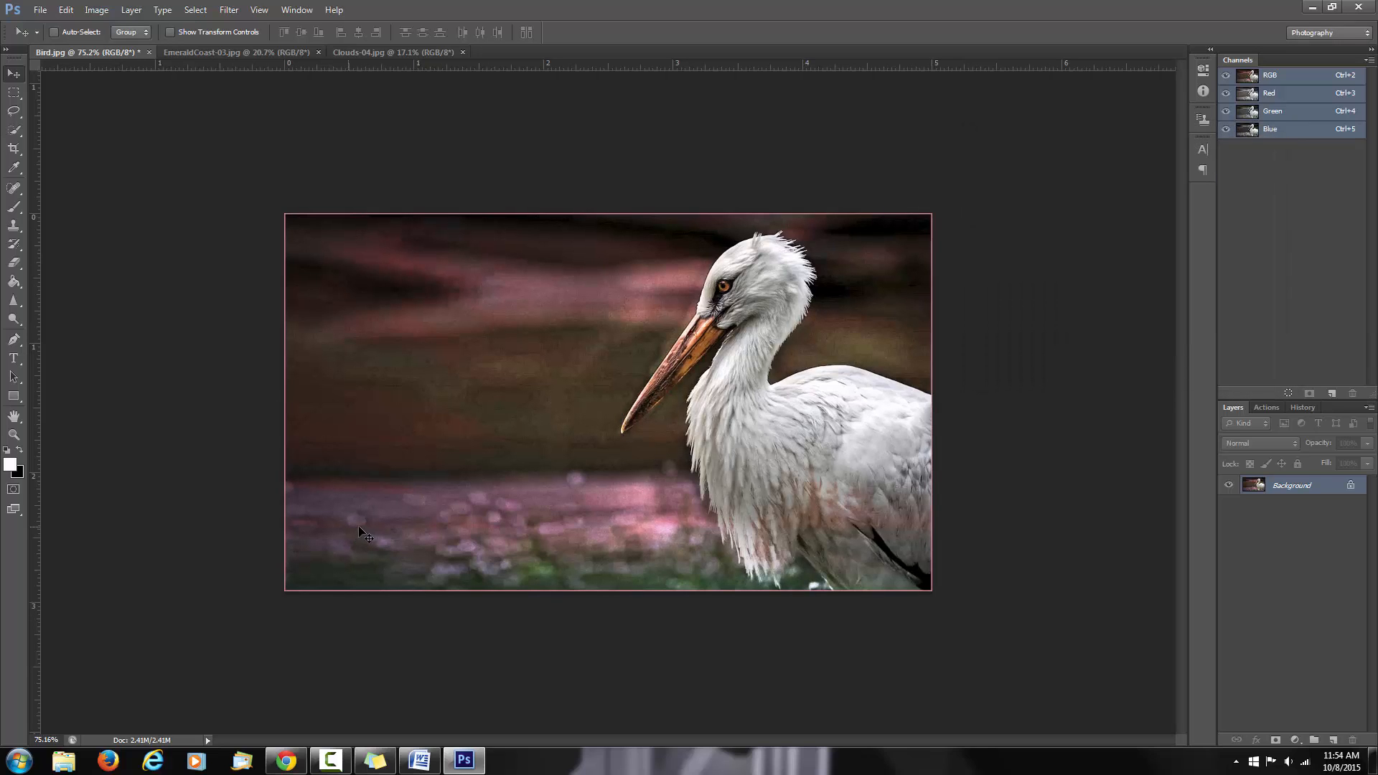
Enlarge the canvas to an absolute 7 by 4 inches with Black as the extension color
left_click(97, 10)
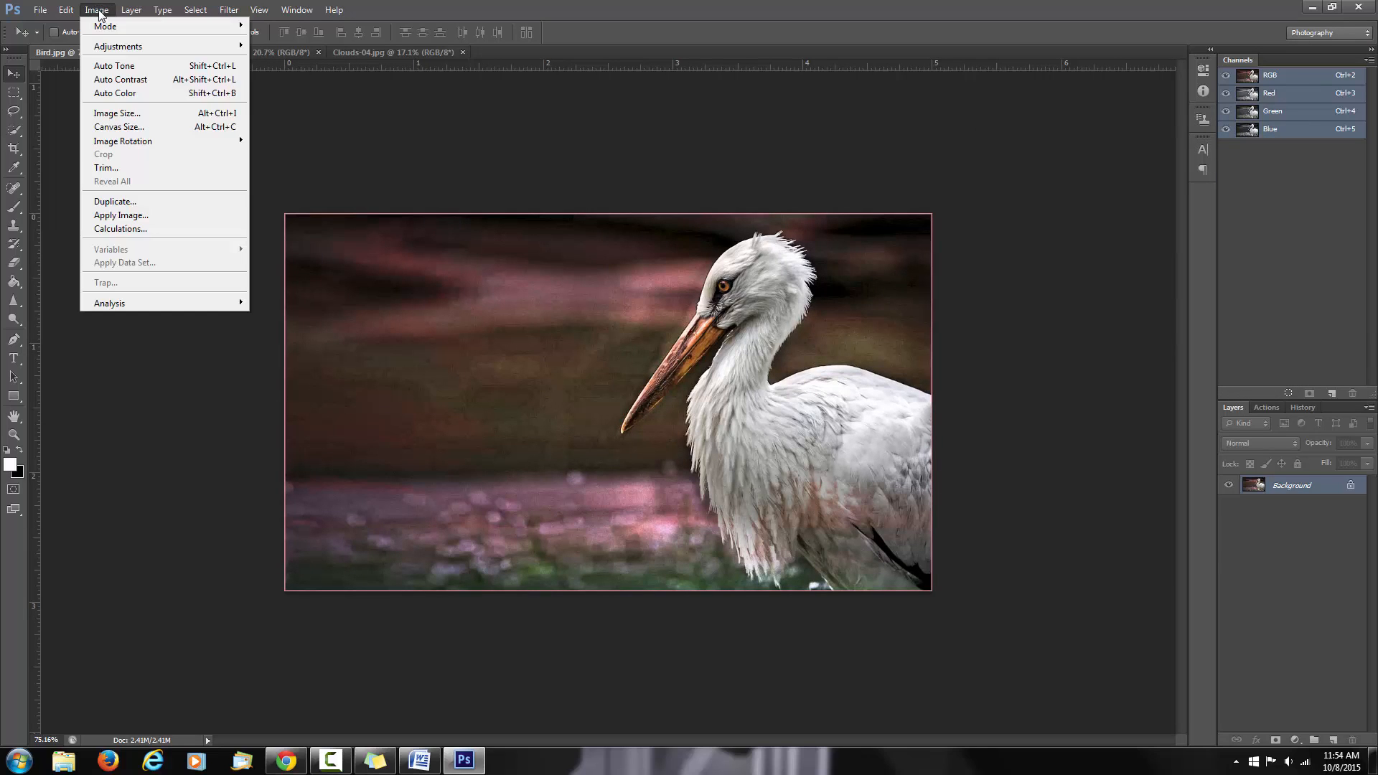
left_click(119, 127)
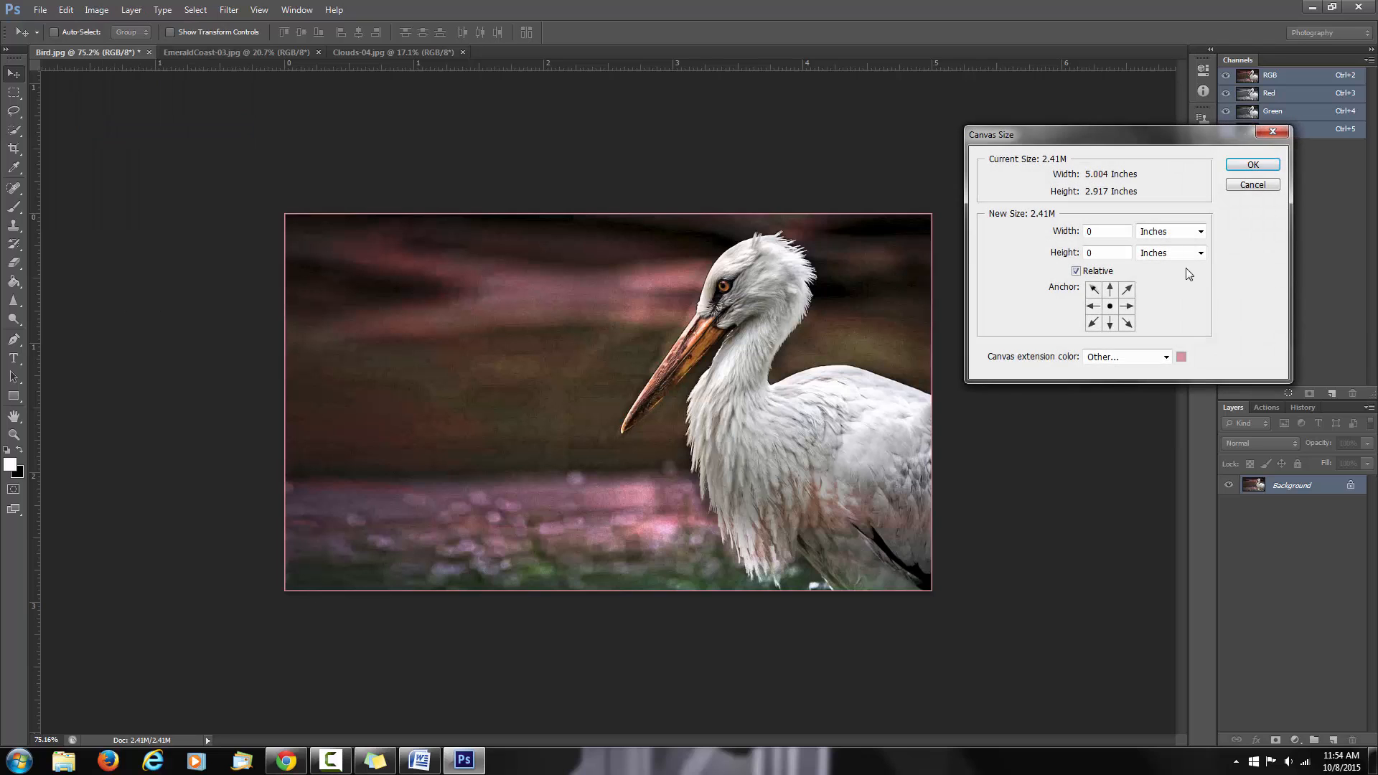
left_click(1079, 273)
left_click_drag(1125, 231, 1028, 226)
type("7")
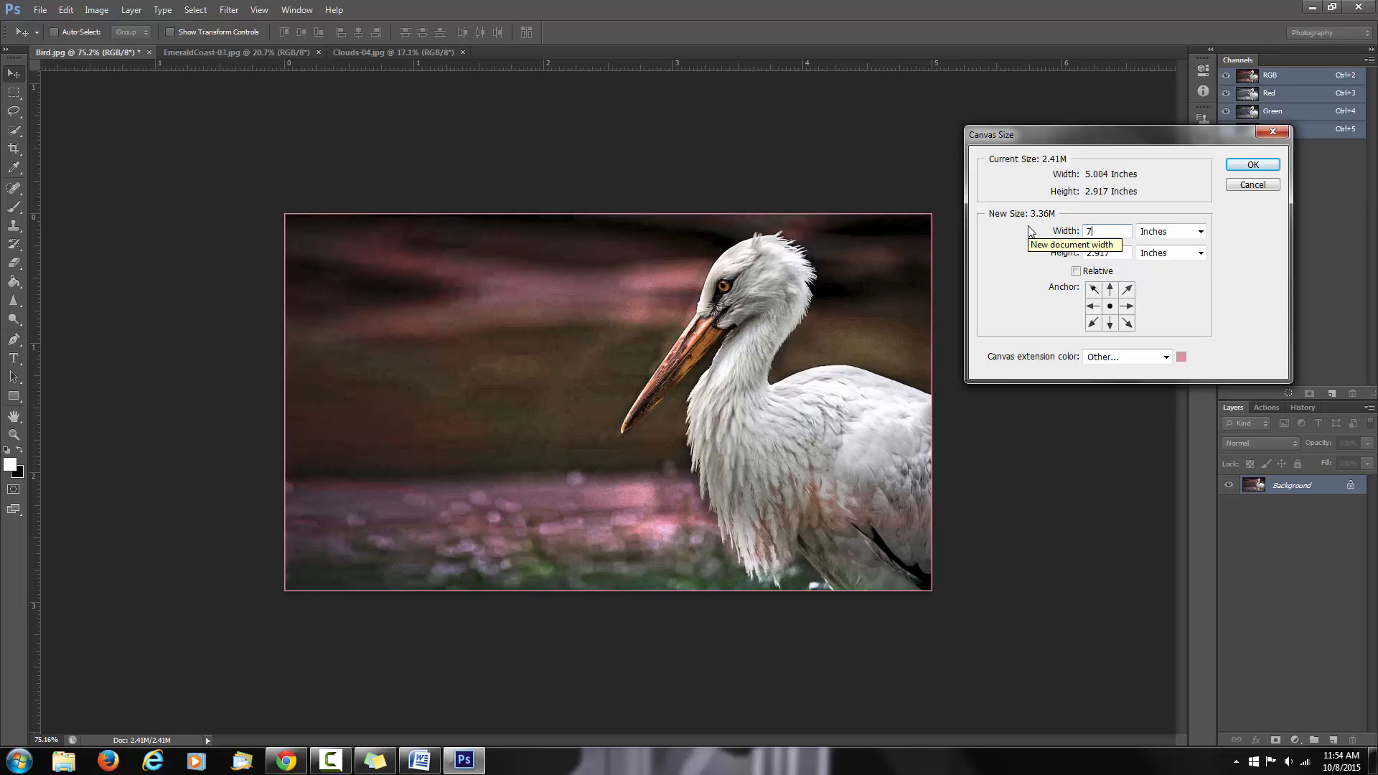
key("Tab")
key("Tab")
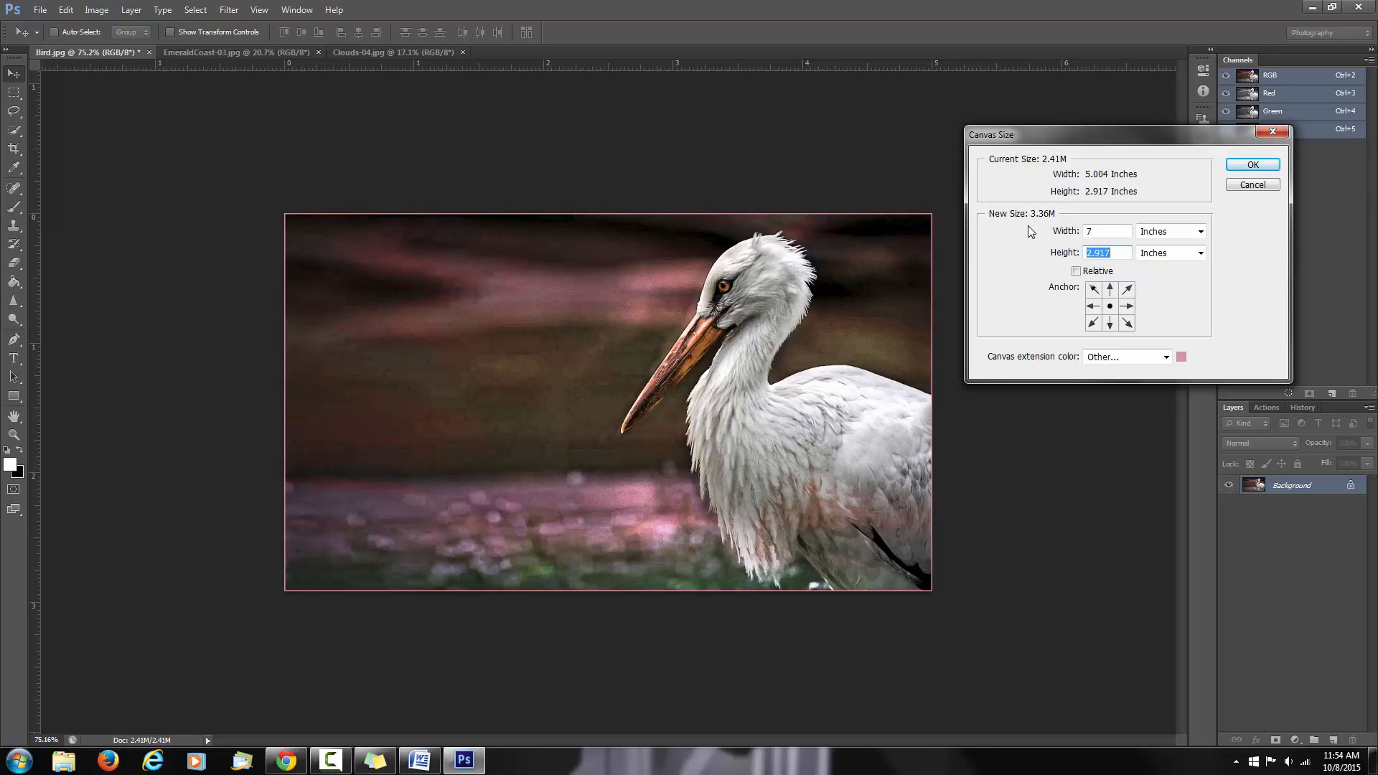
type("4")
left_click(1130, 359)
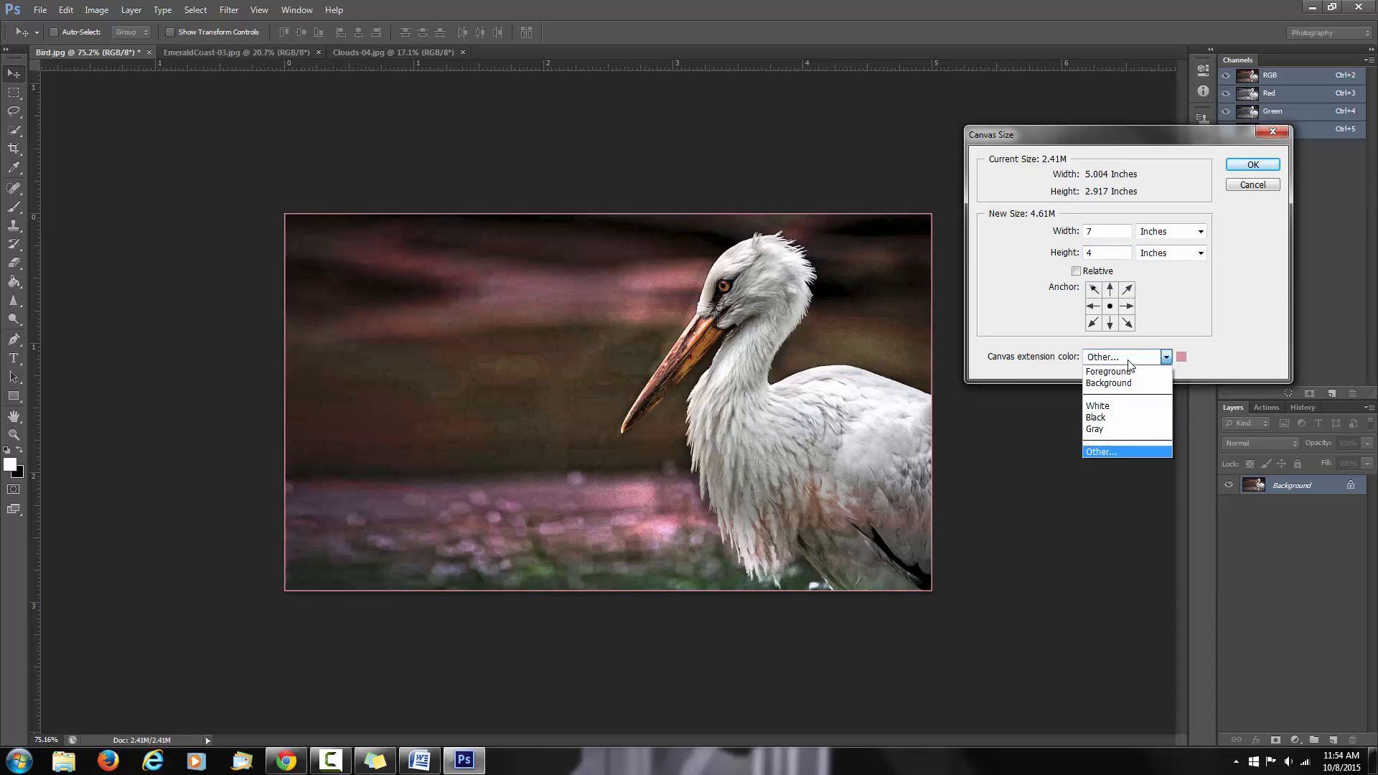
left_click(1112, 418)
left_click(1268, 164)
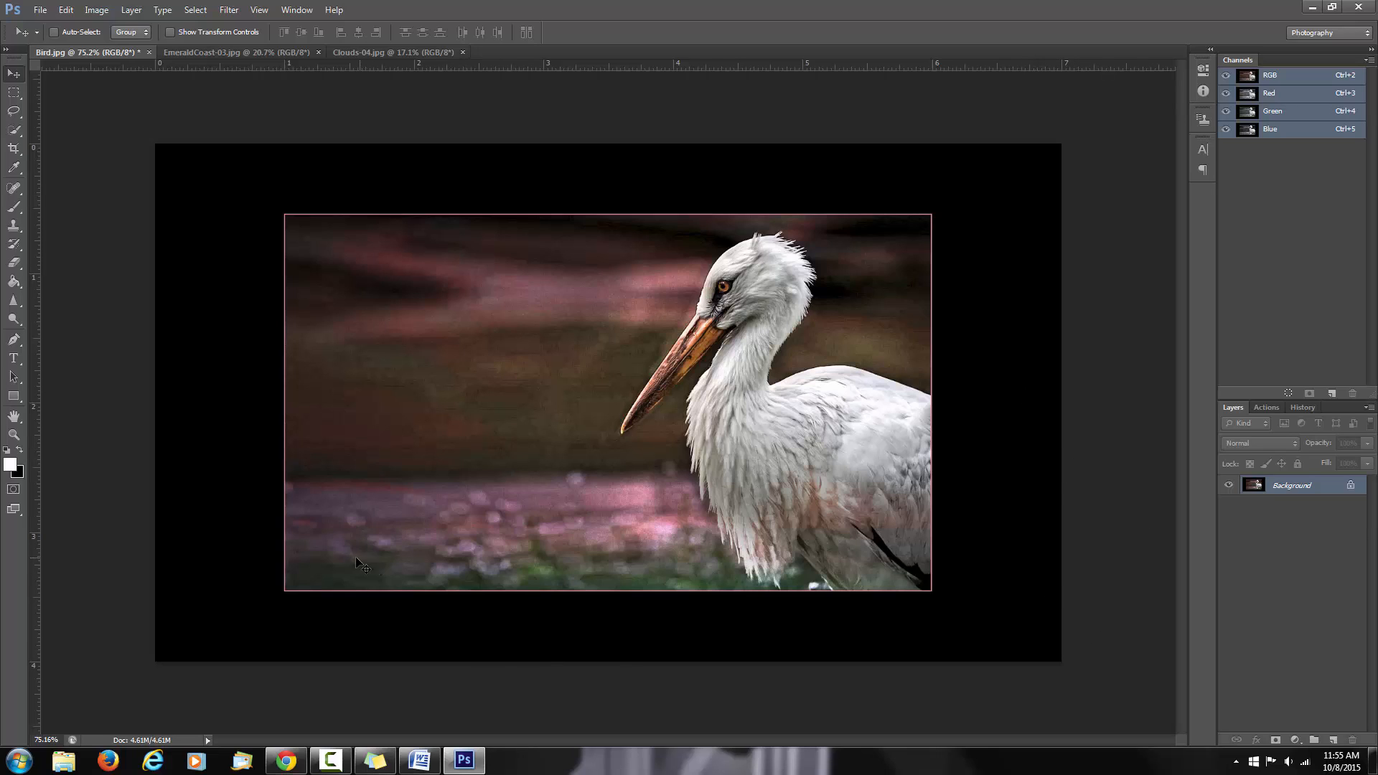
Run the Photo Signiture action from the My Actions set to add the signature text
left_click(1268, 408)
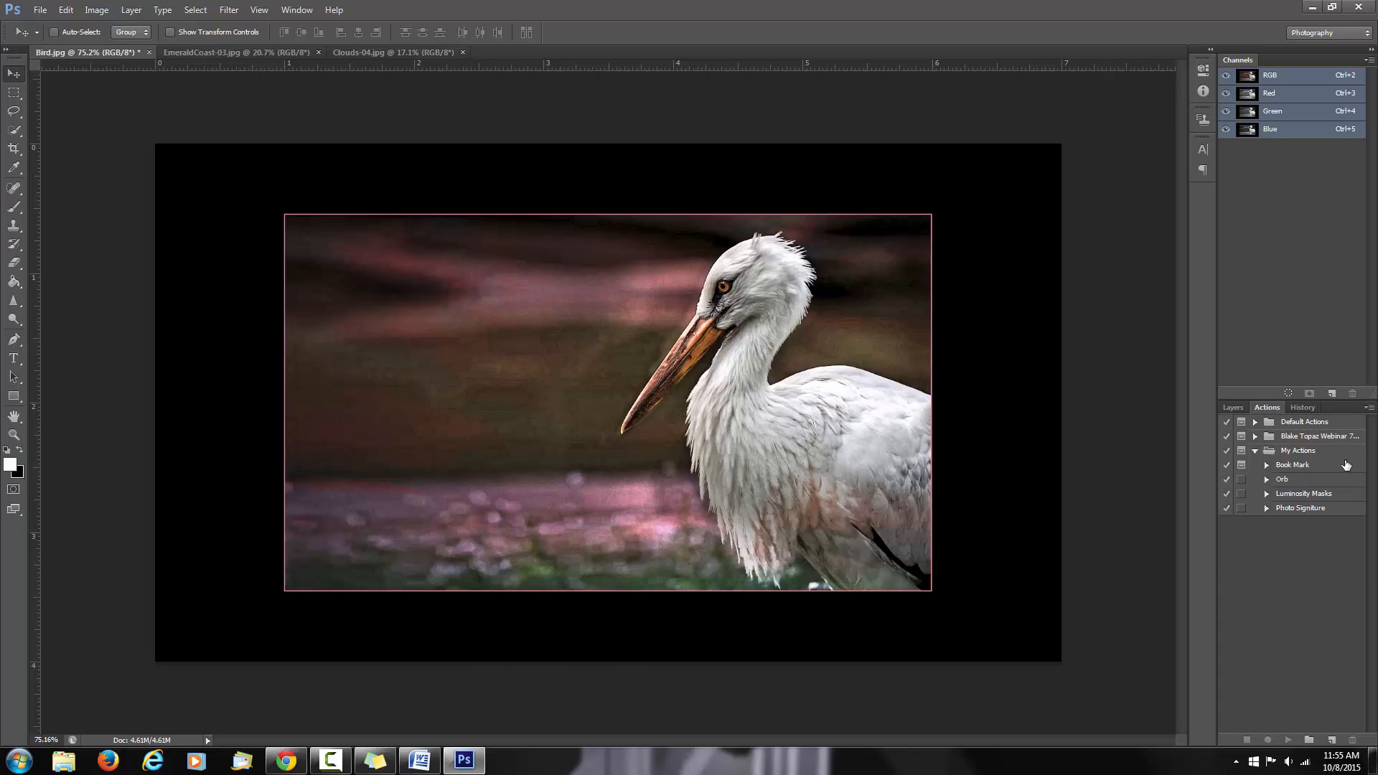
left_click(1288, 510)
left_click(1289, 740)
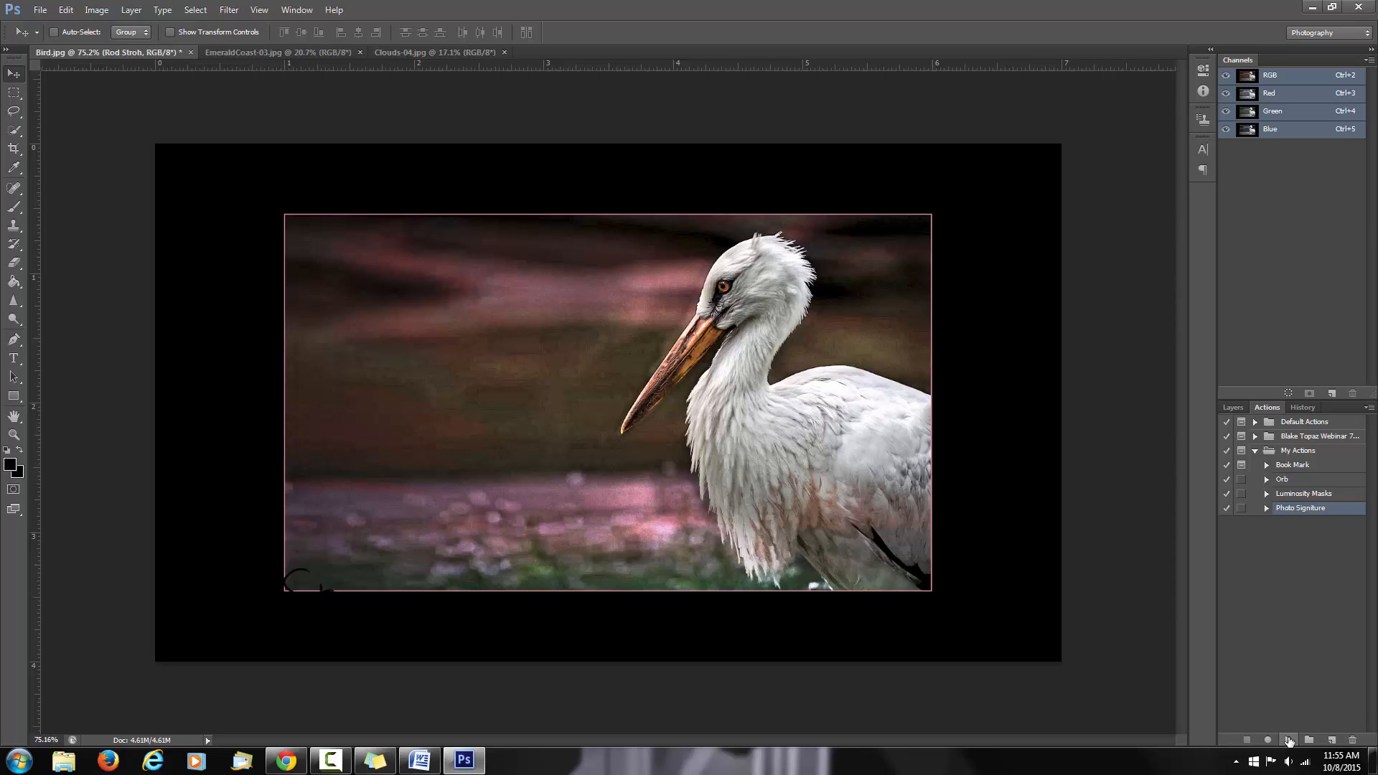
Move the signature text layer fully onto the photo, just inside the pink border's lower-left corner
left_click(1233, 407)
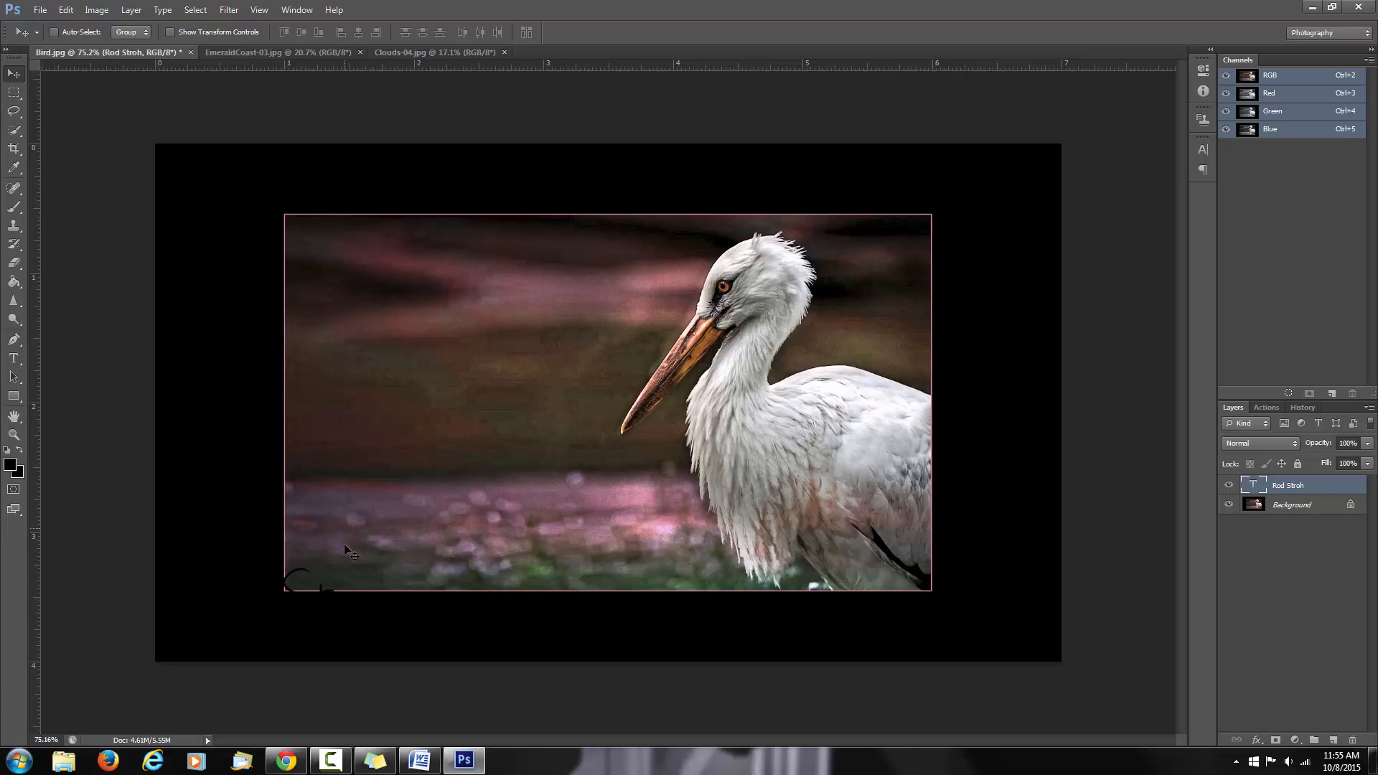
left_click_drag(322, 598, 425, 542)
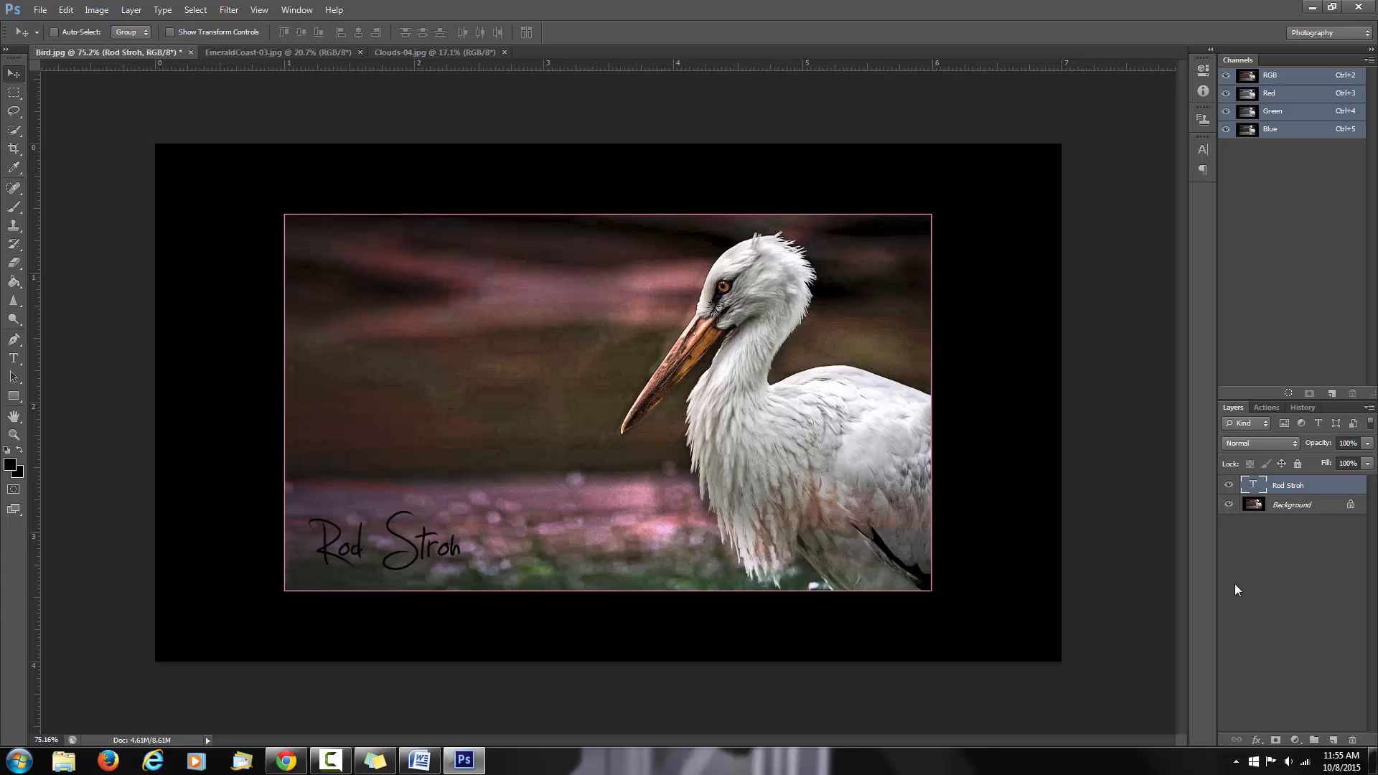
key("ctrl+t")
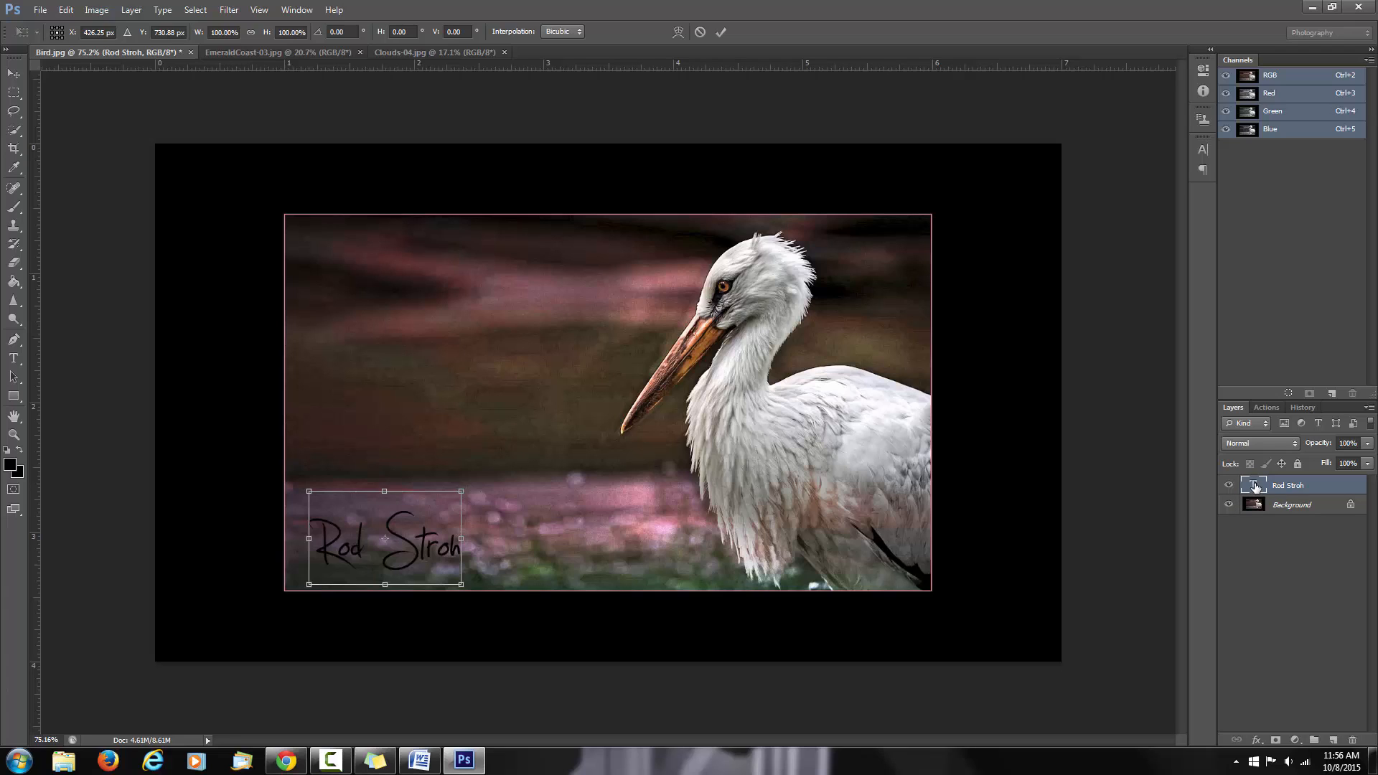
left_click(722, 32)
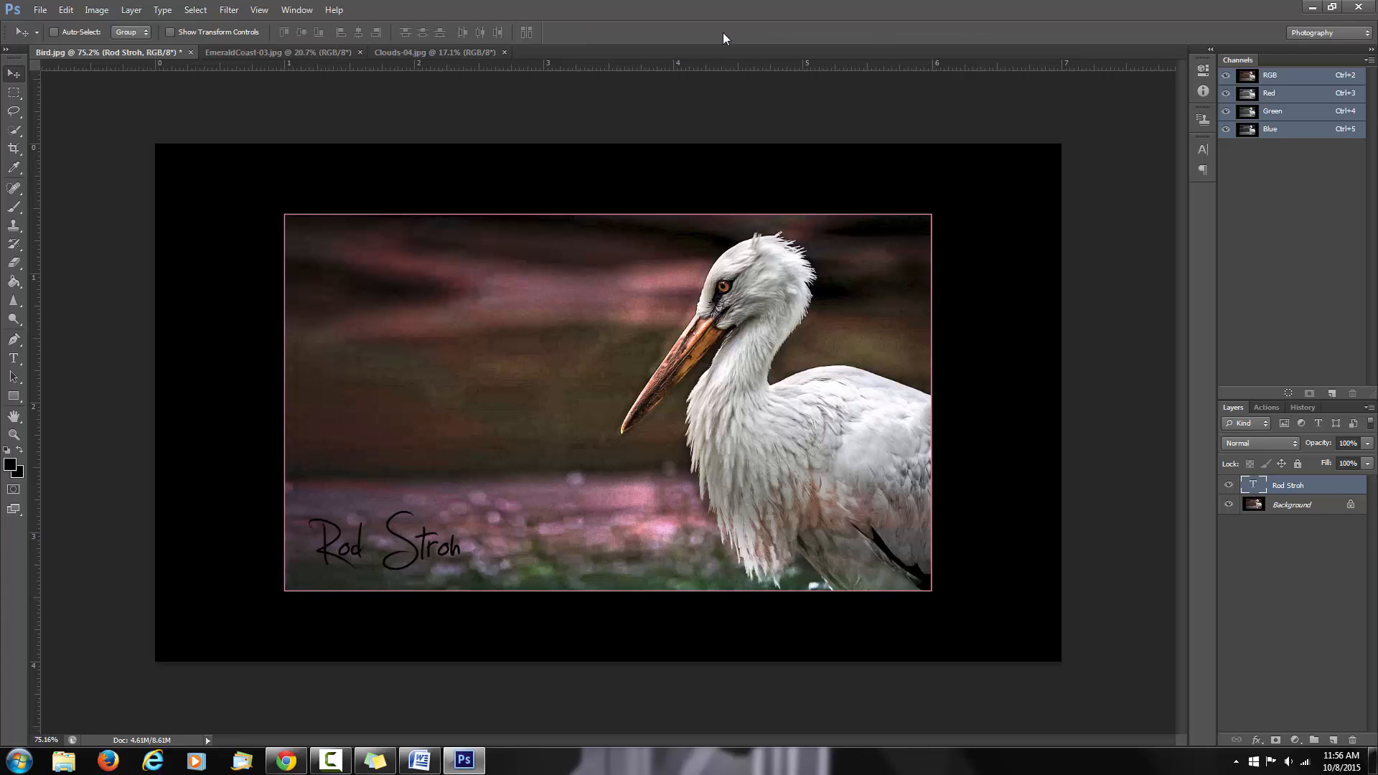
Recolor the signature text with a dusty pink (#b97377) sampled from the blurred background beside the bird's head
double_click(1250, 485)
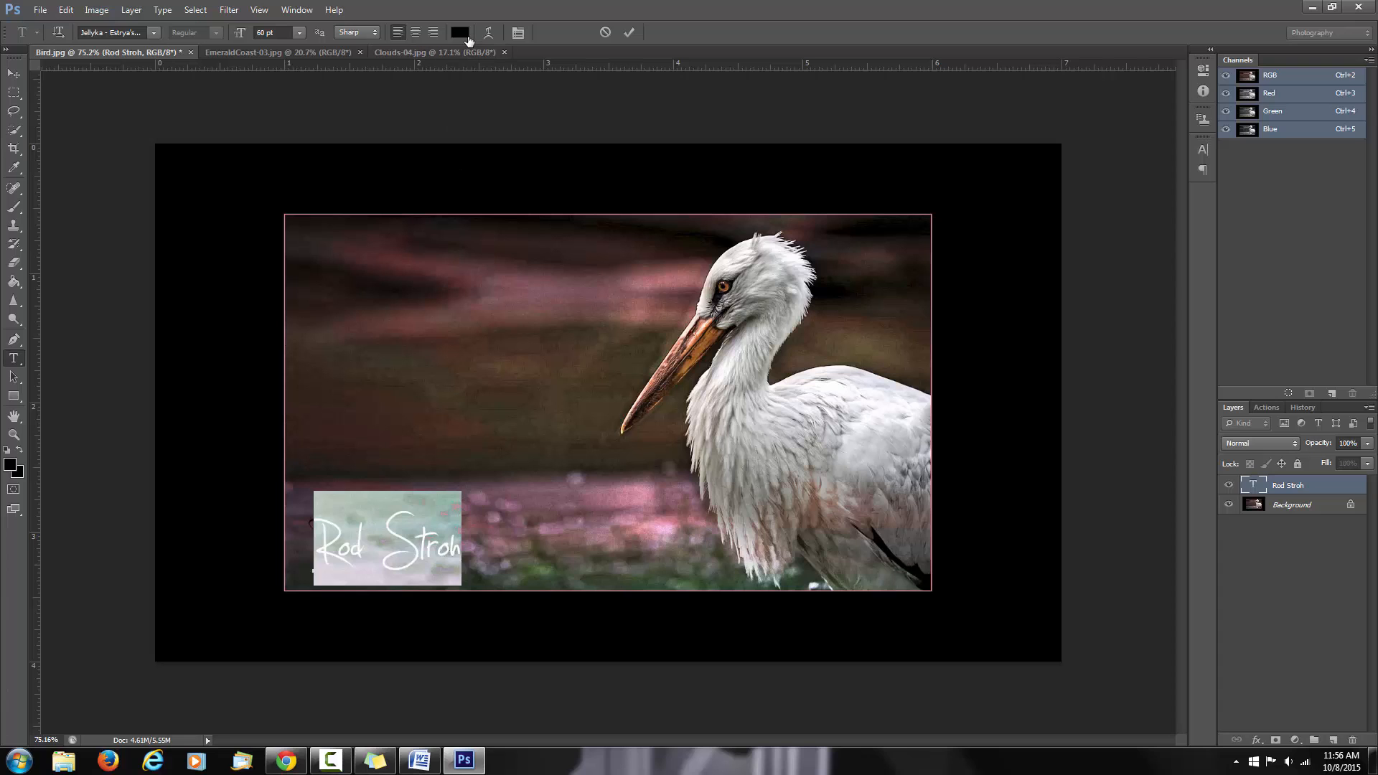
left_click(463, 33)
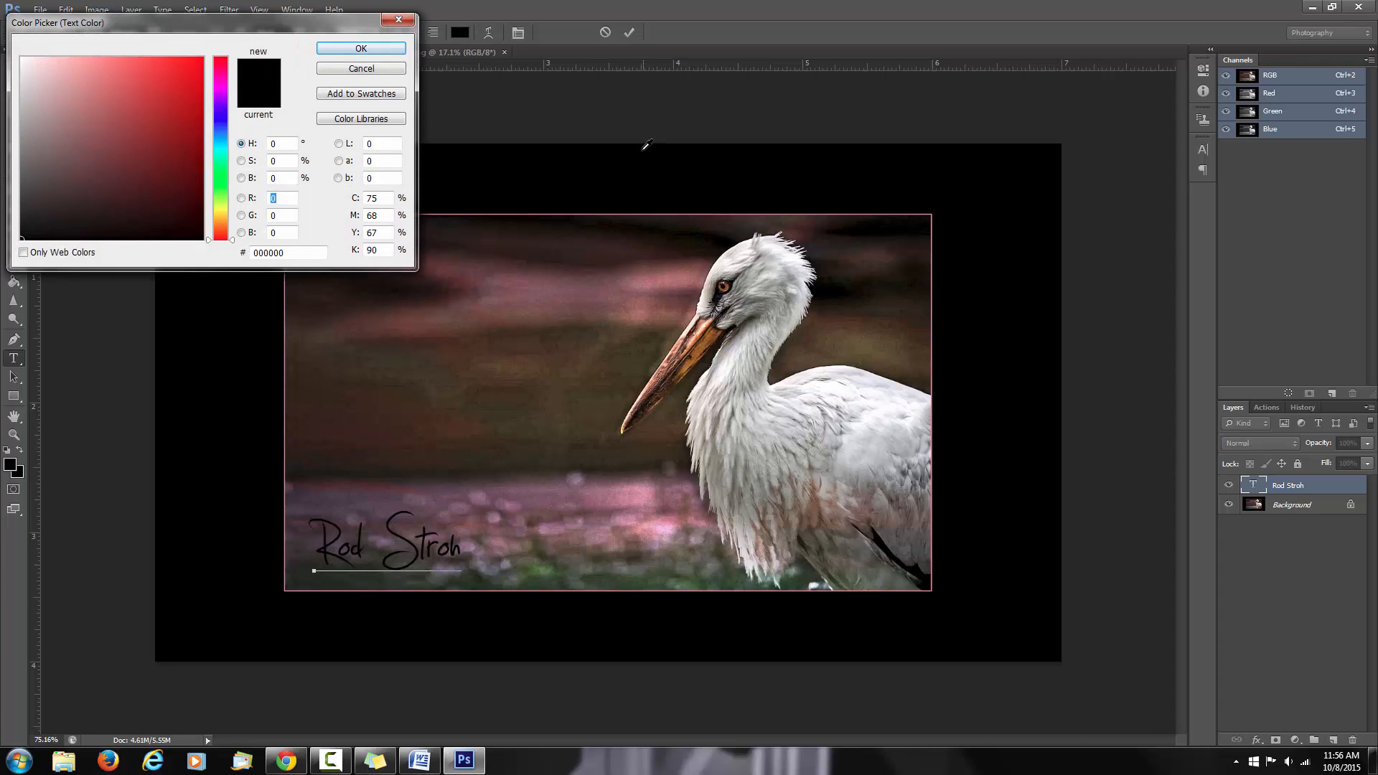
left_click(679, 517)
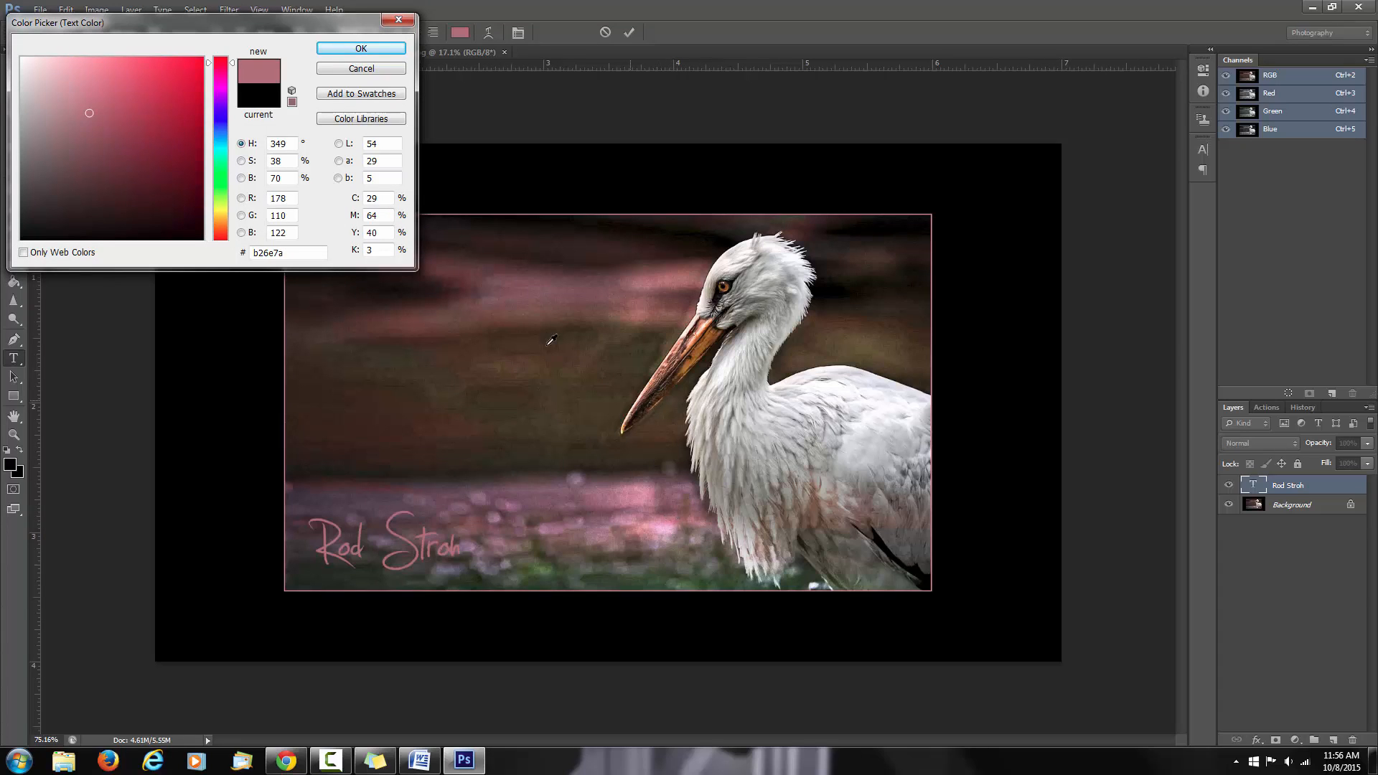
left_click(682, 269)
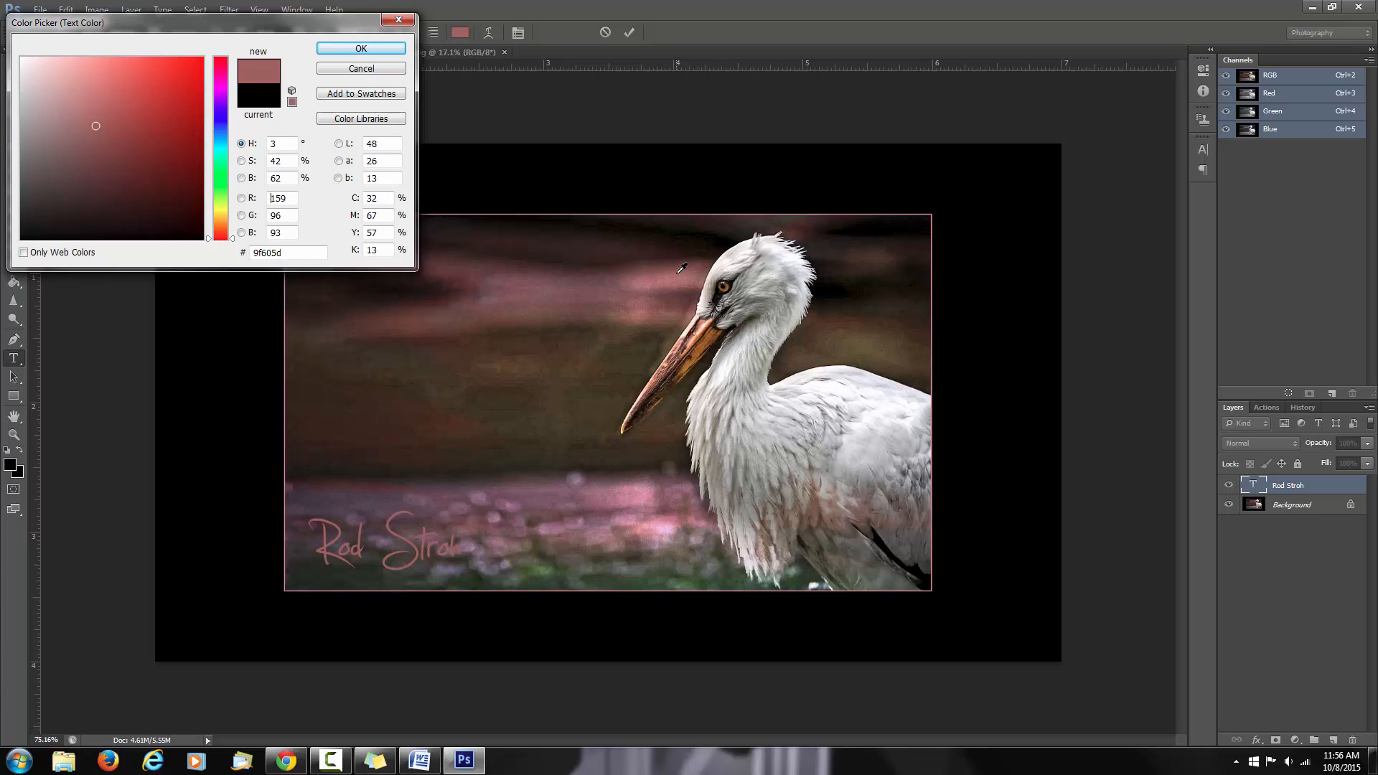
left_click(672, 273)
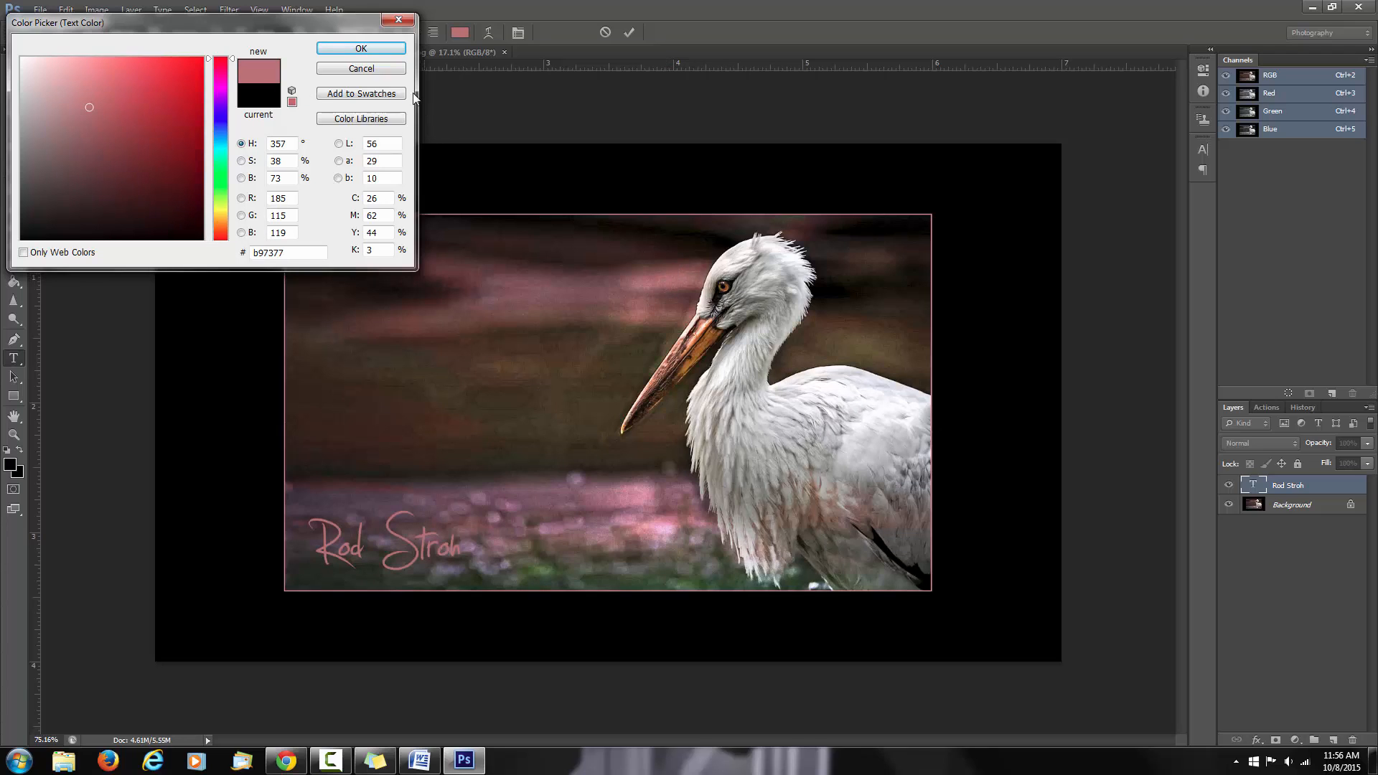
left_click(381, 50)
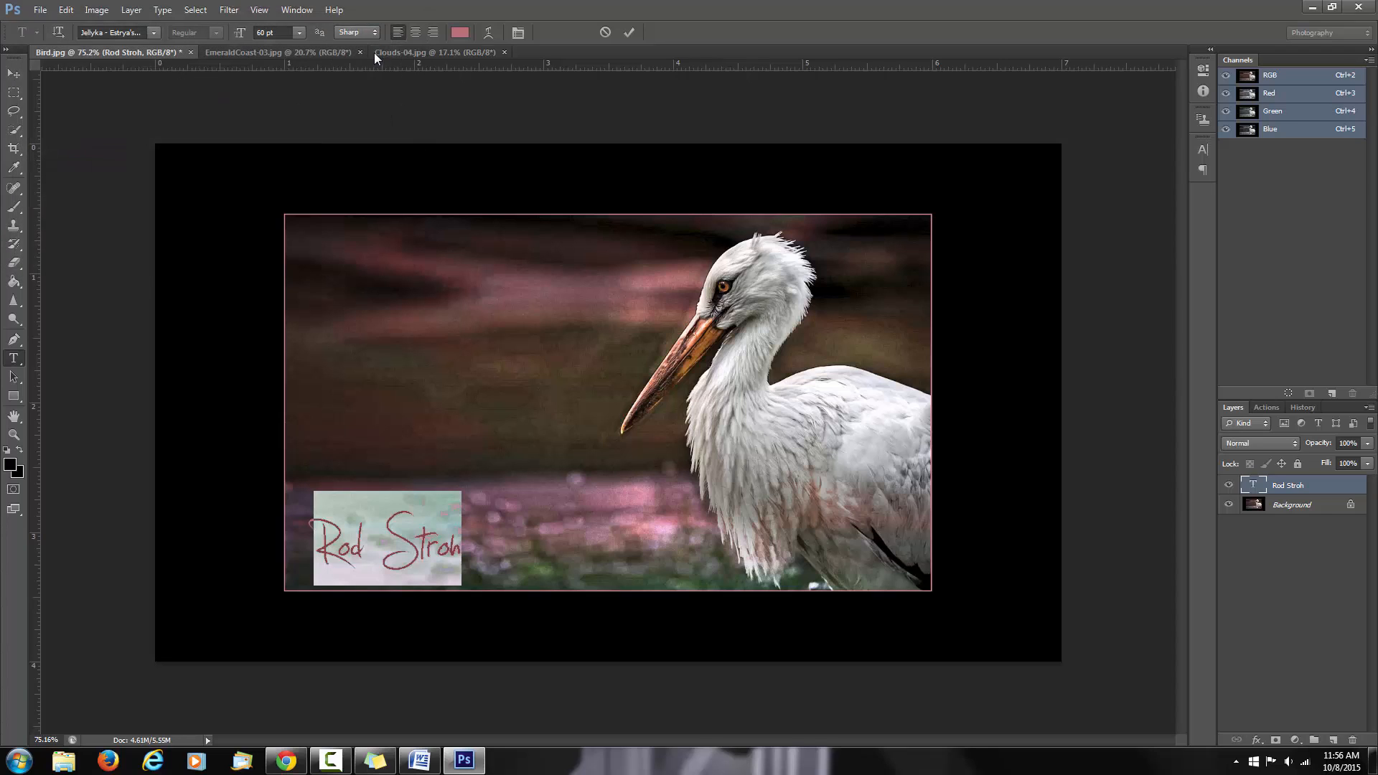
Reduce the signature text's font size to 14 pt and commit the text edit
left_click(300, 33)
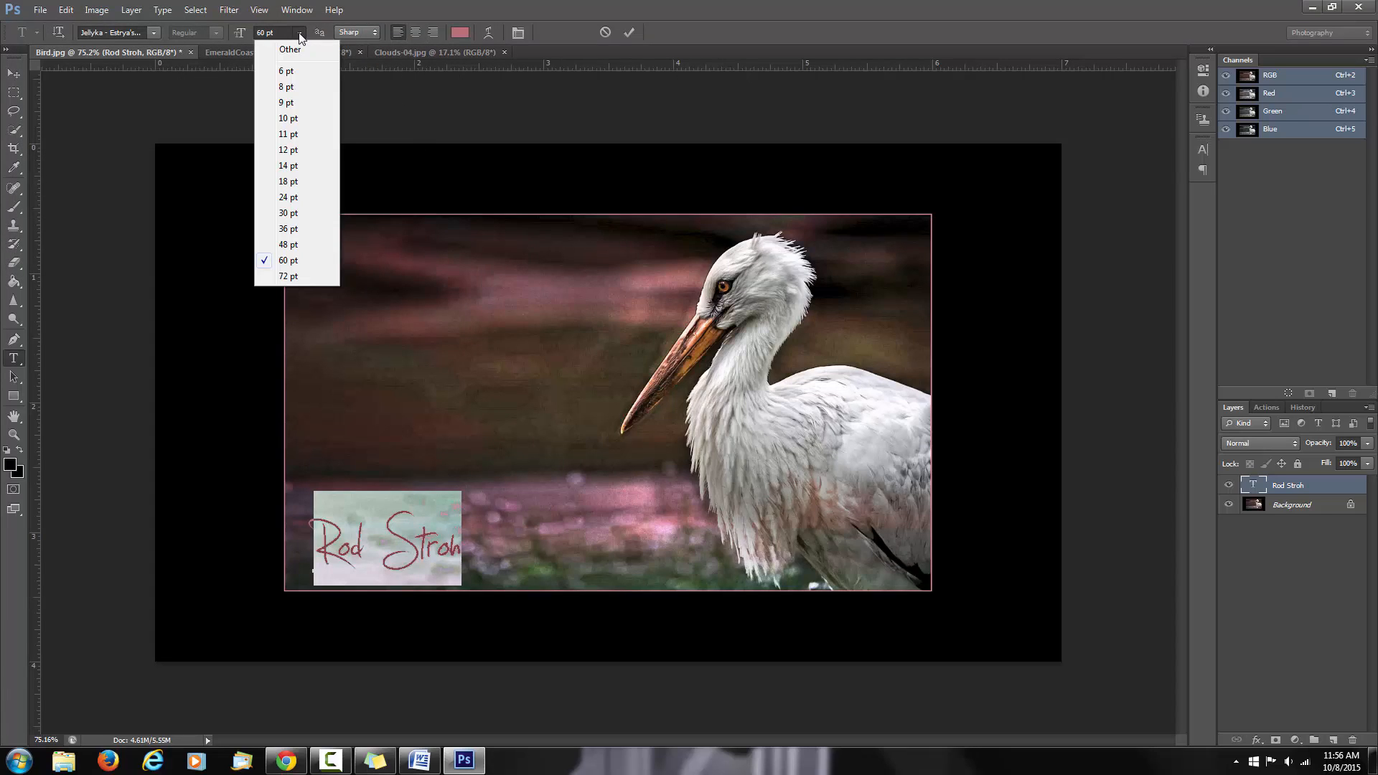
left_click(292, 214)
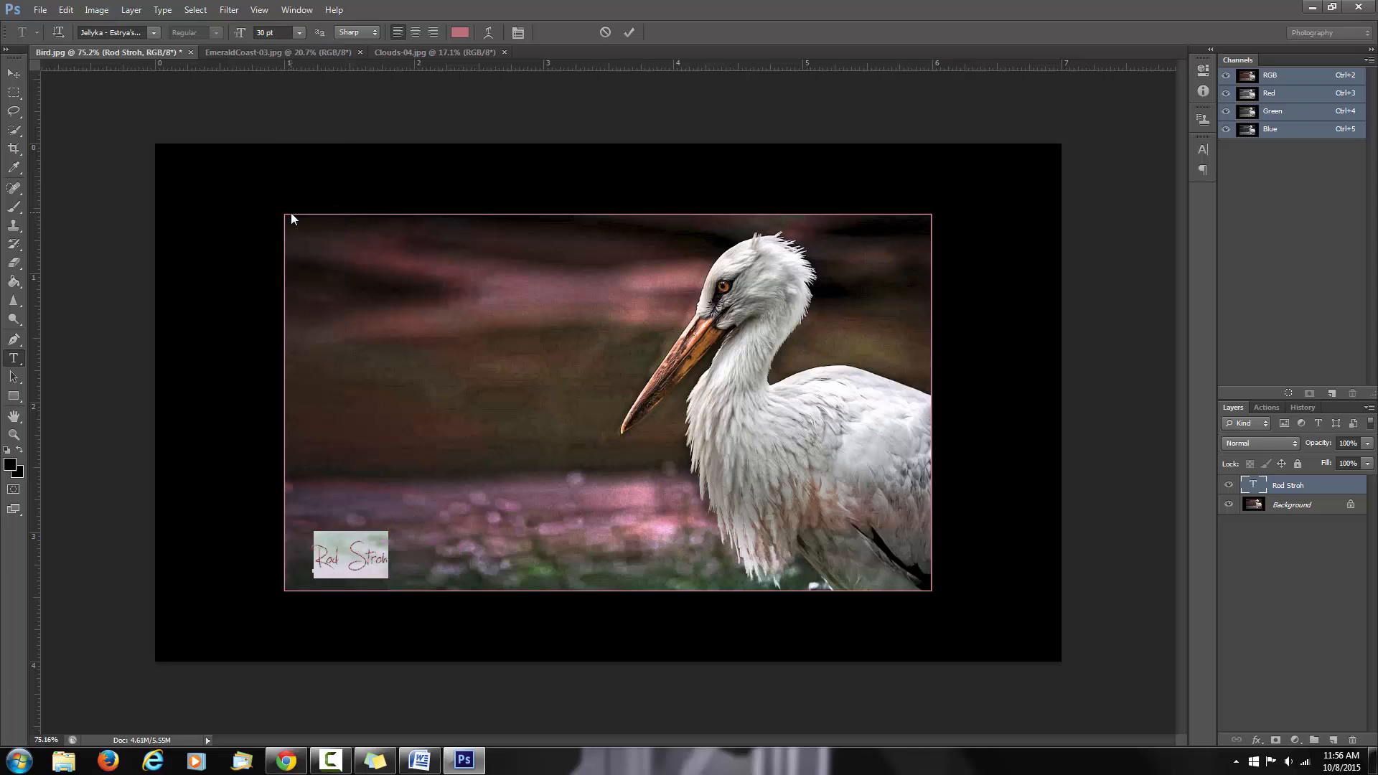
left_click(299, 33)
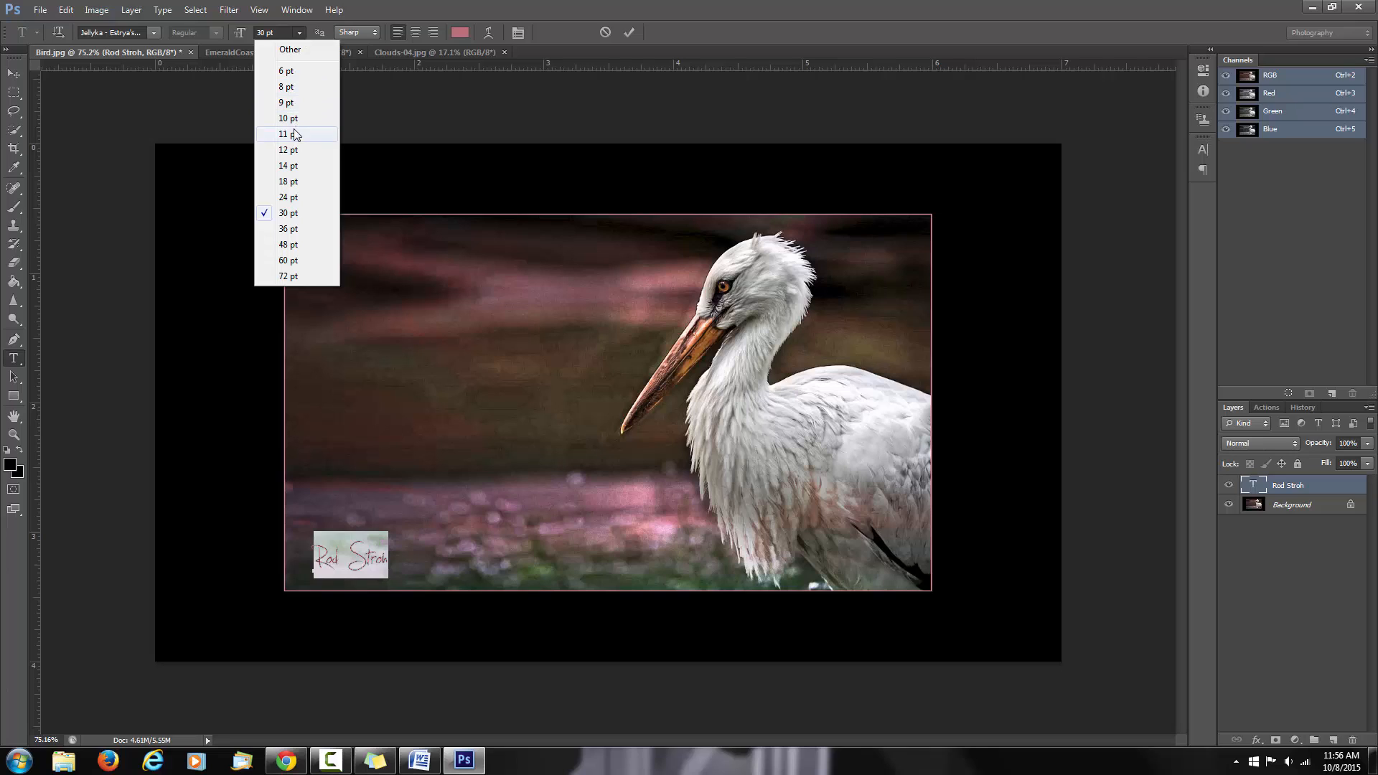
left_click(301, 165)
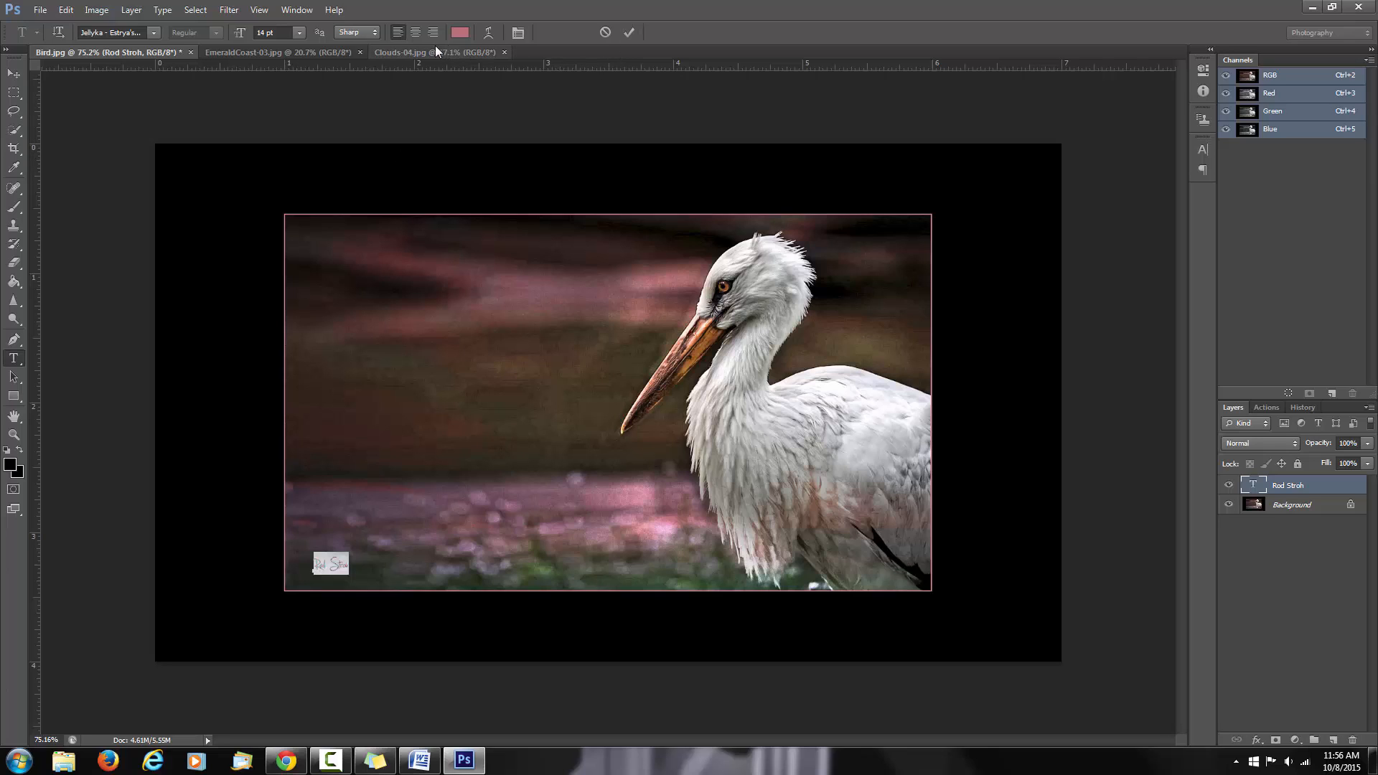
left_click(629, 32)
key("v")
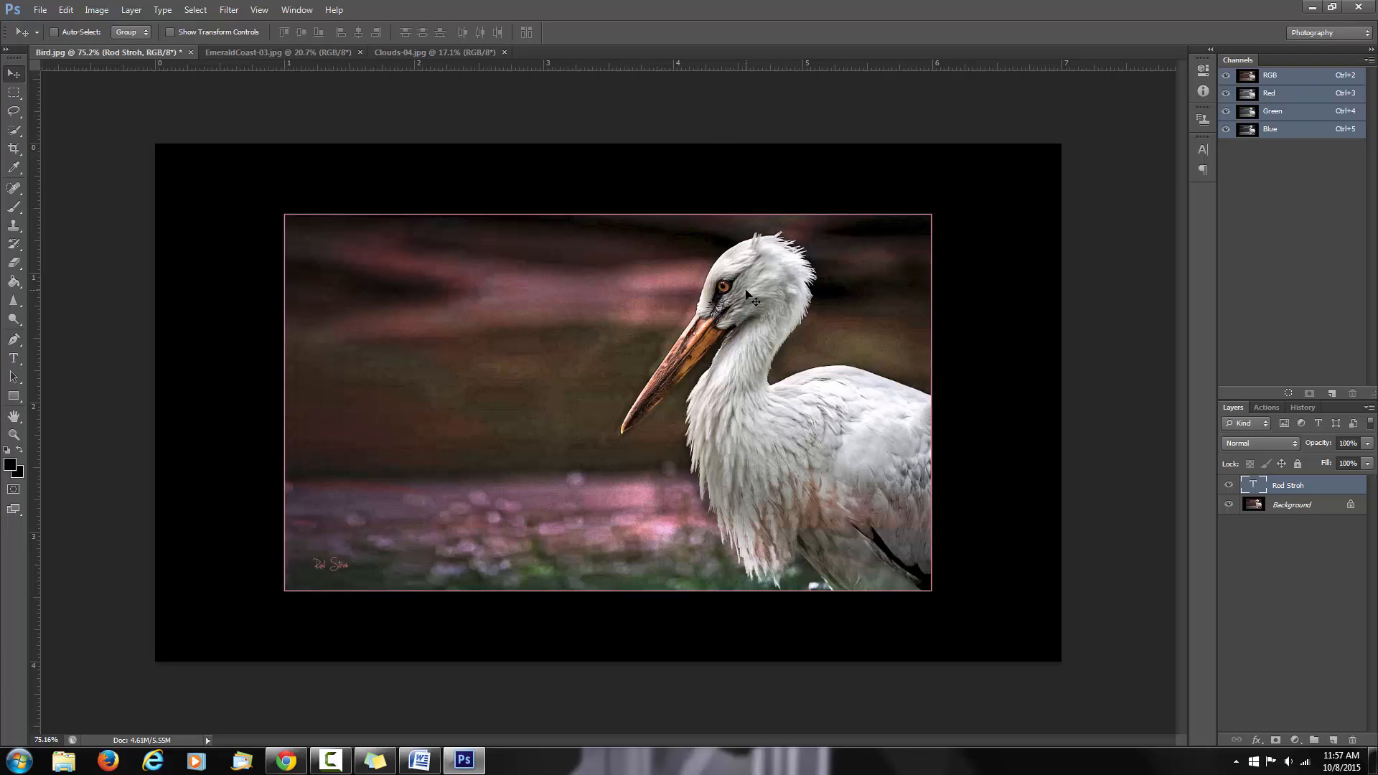
Scale the signature to about 148% width and 123% height and move it closer to the photo's lower-left corner
key("ctrl+t")
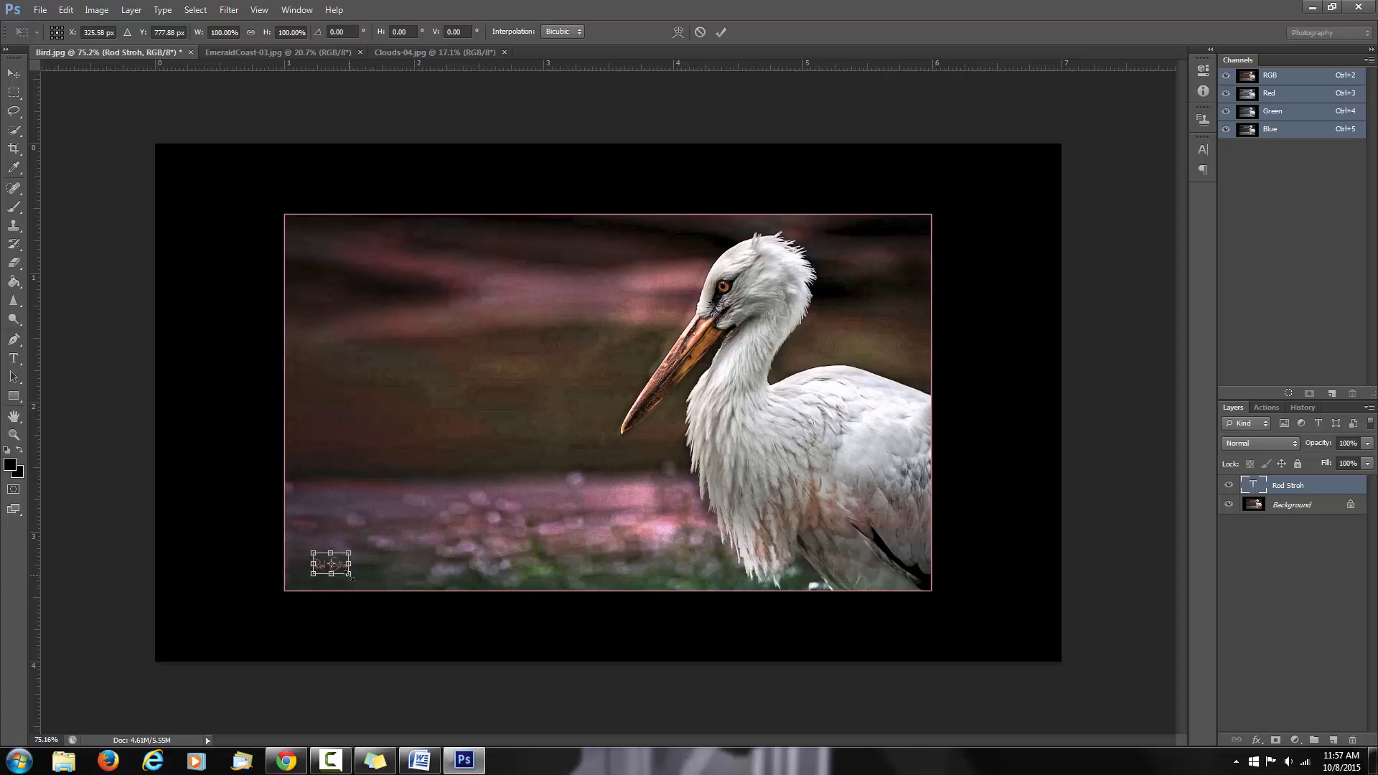
left_click_drag(353, 579, 357, 578)
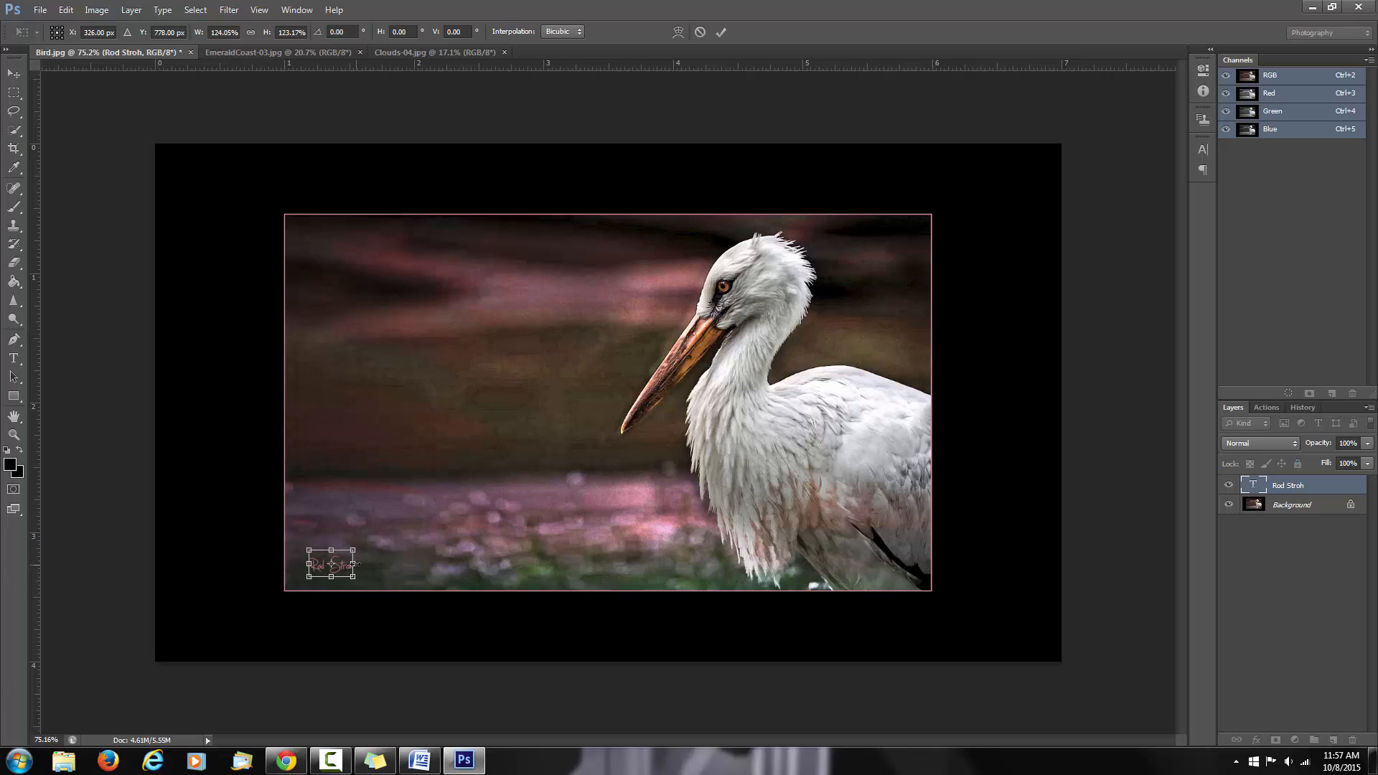
mouse_move(355, 564)
left_mouse_down()
mouse_move(332, 580)
mouse_move(354, 573)
left_mouse_up()
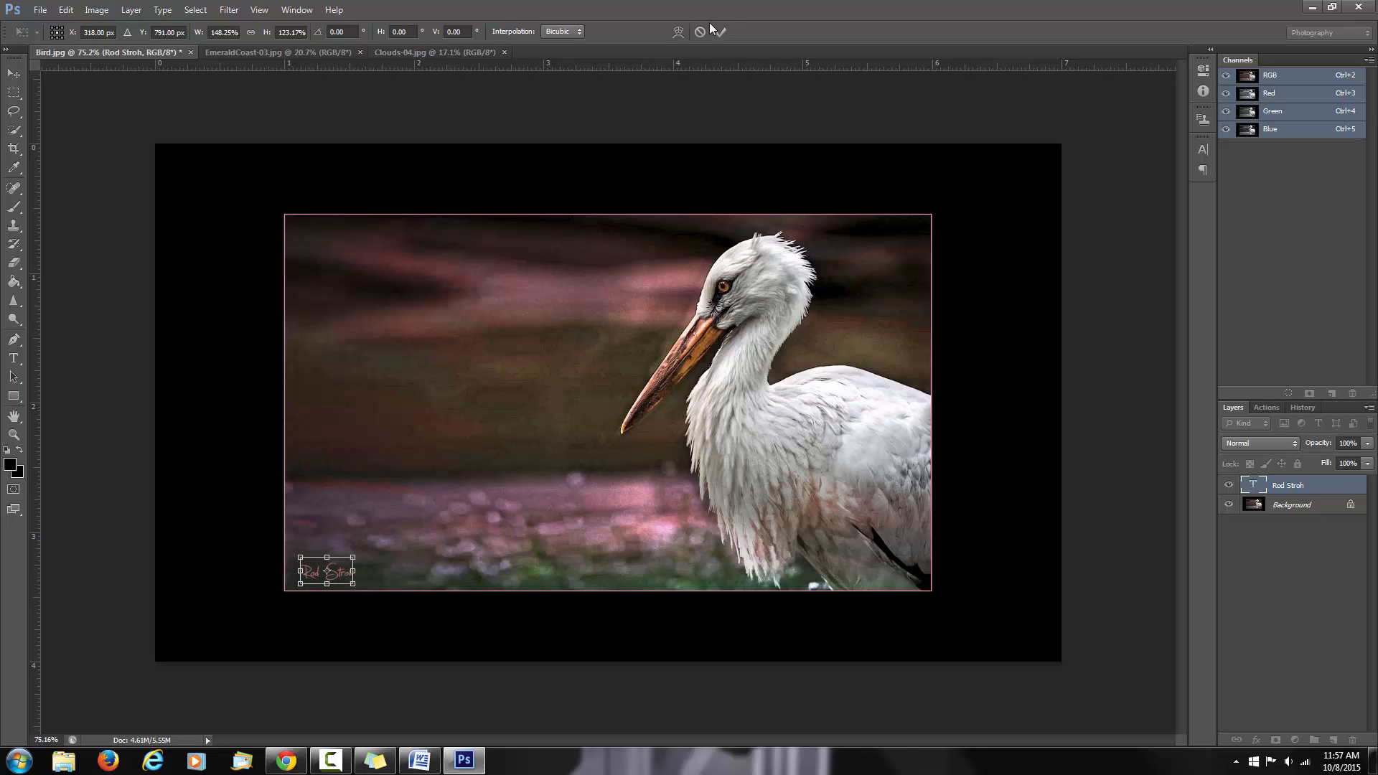
left_click(721, 32)
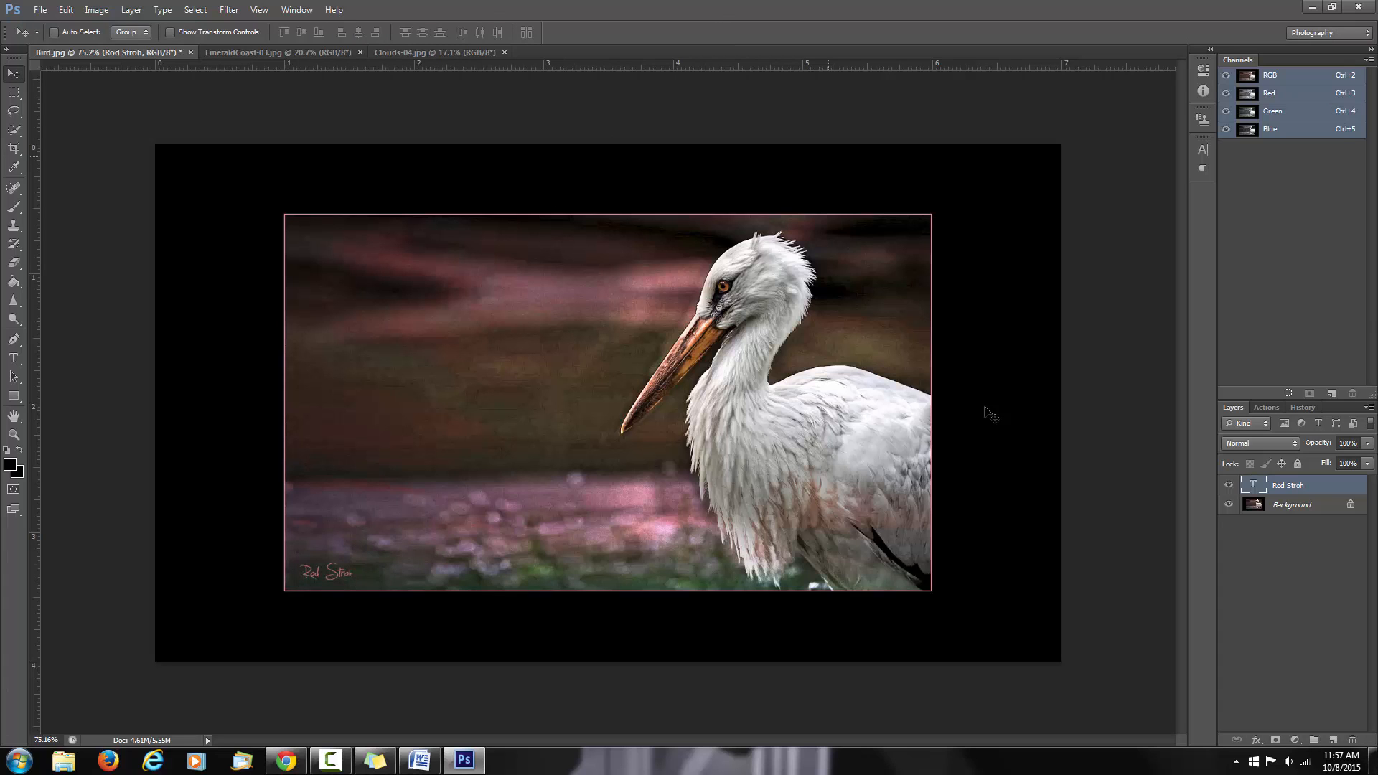
Recolor the signature text with a darker, muted pink (#7e5052) so it stands out less against the photo
scroll(781, 467, "down", 3)
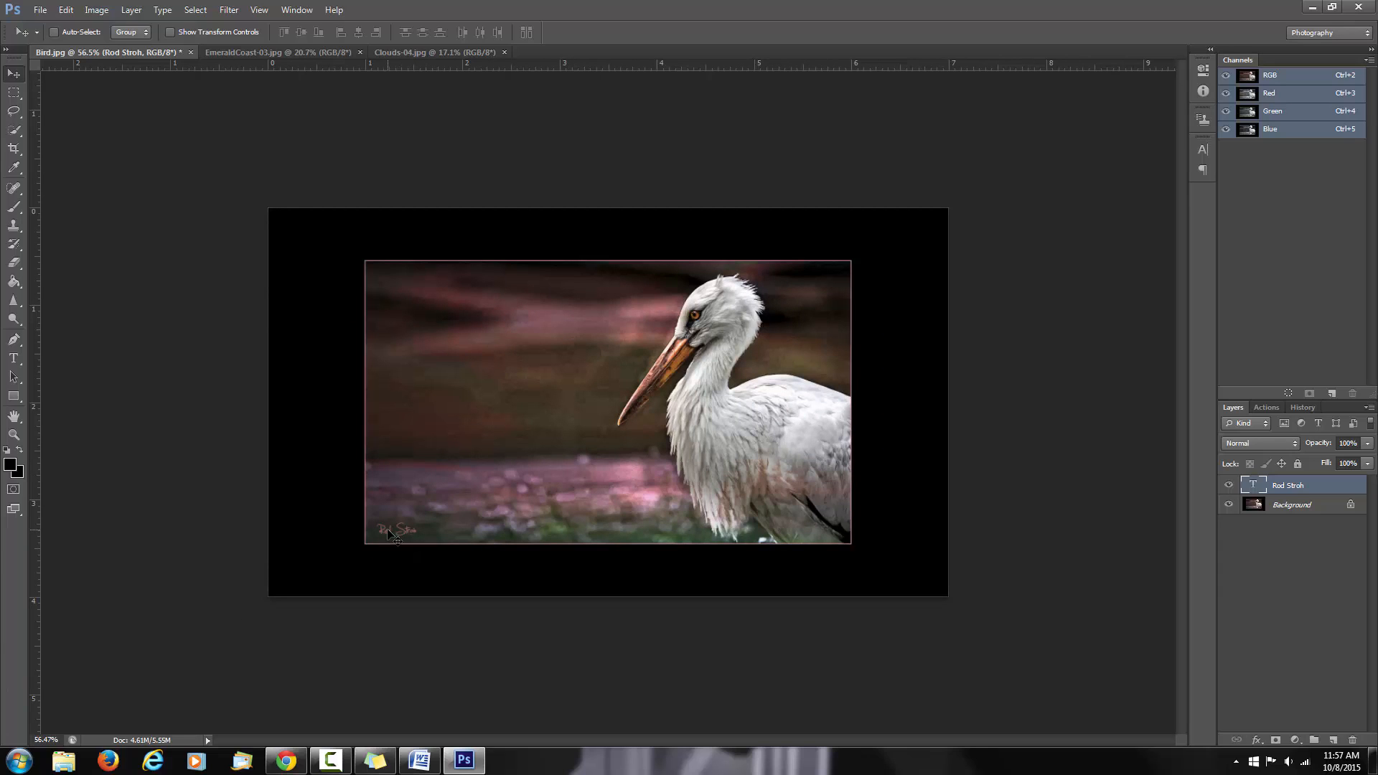
double_click(1256, 486)
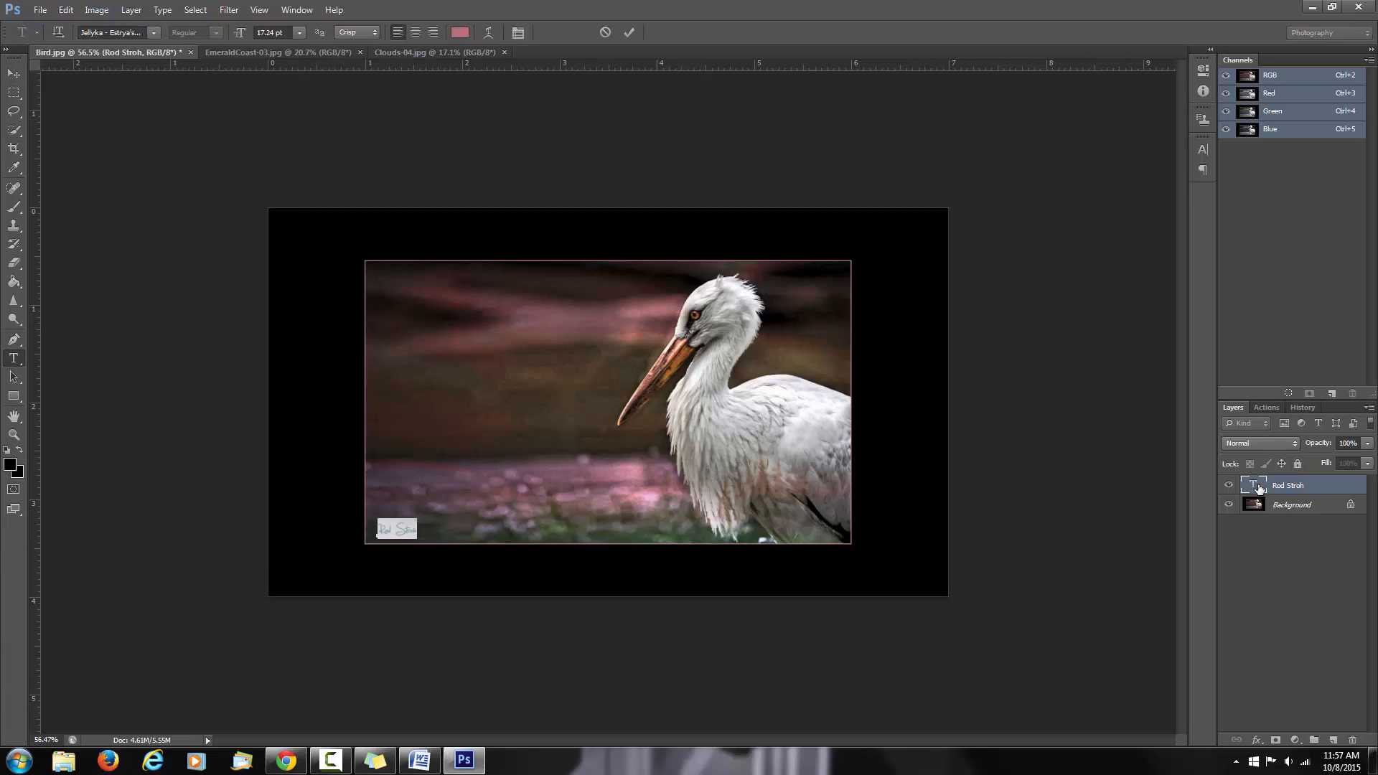
left_click(460, 34)
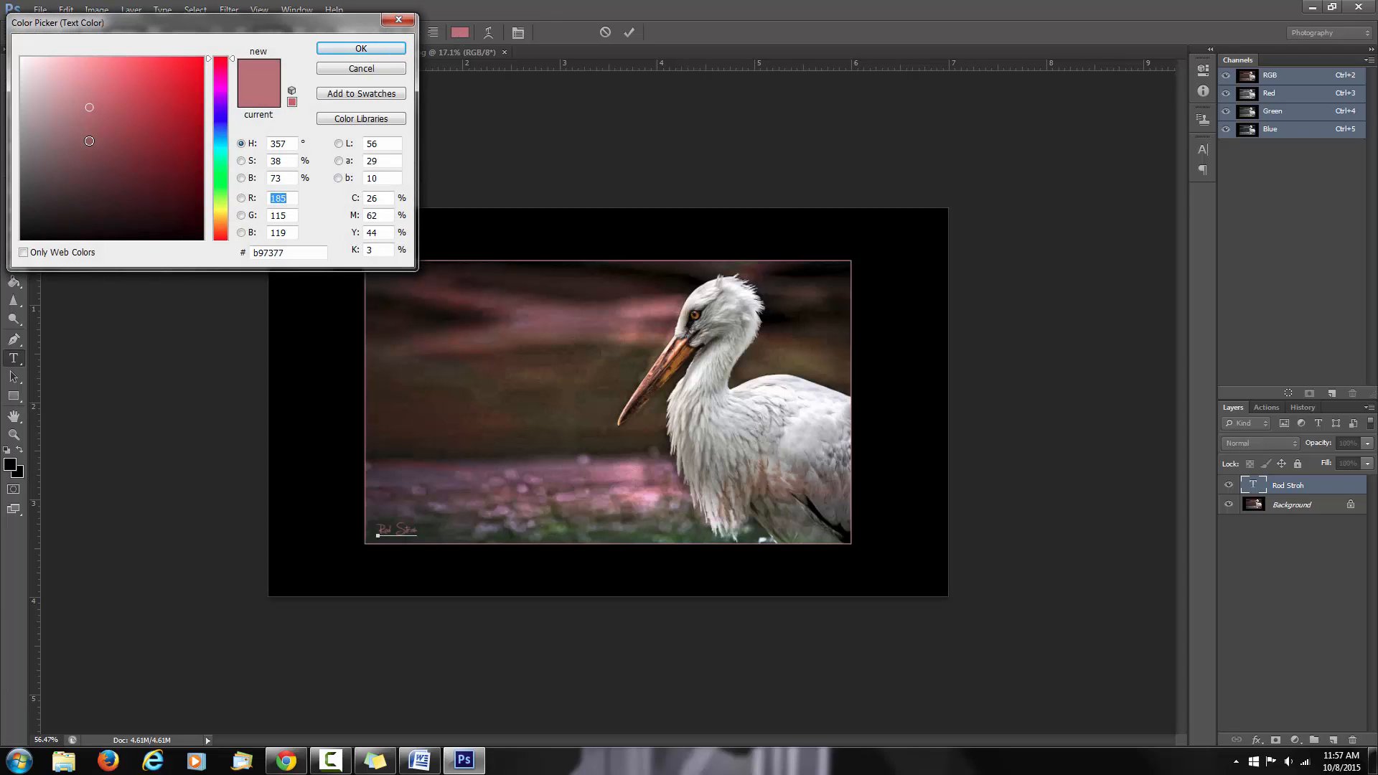
left_click(87, 150)
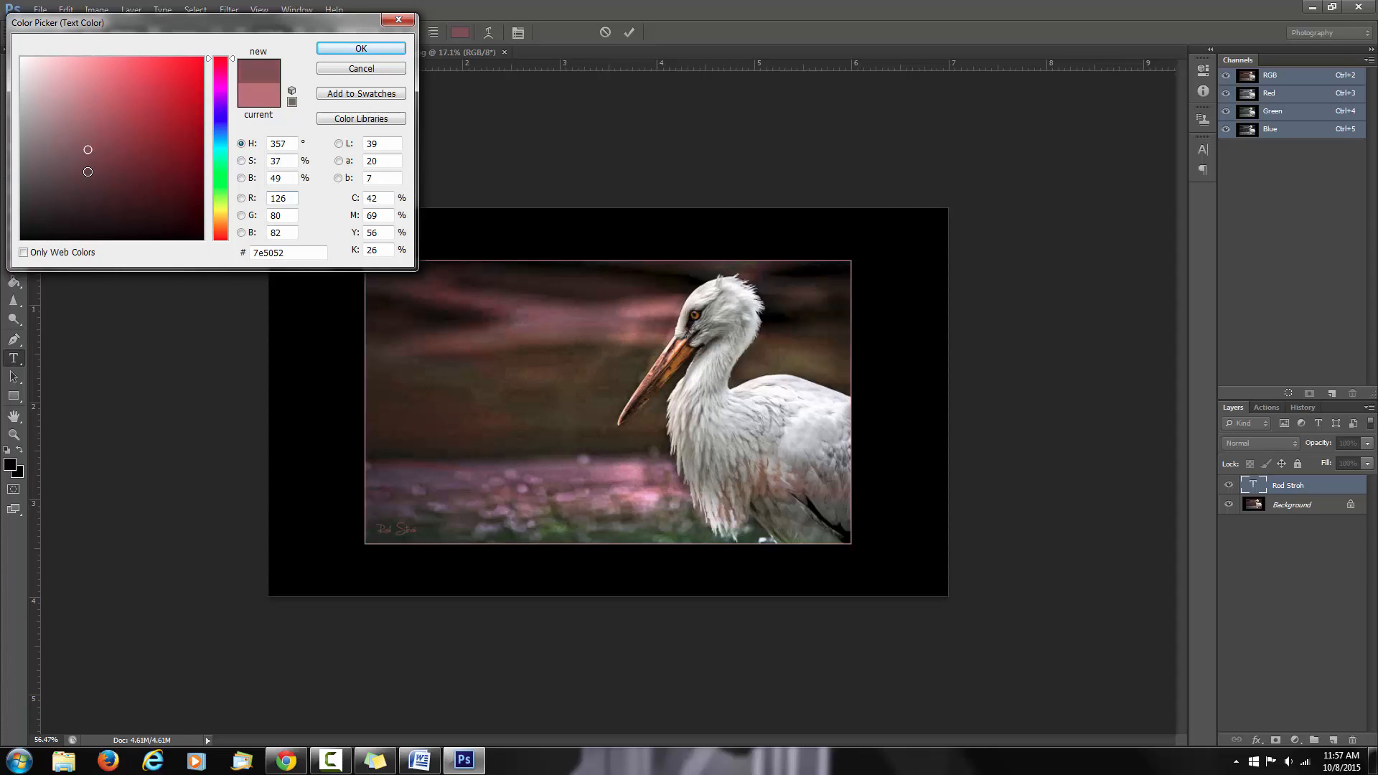
left_click(382, 48)
left_click(628, 32)
key("v")
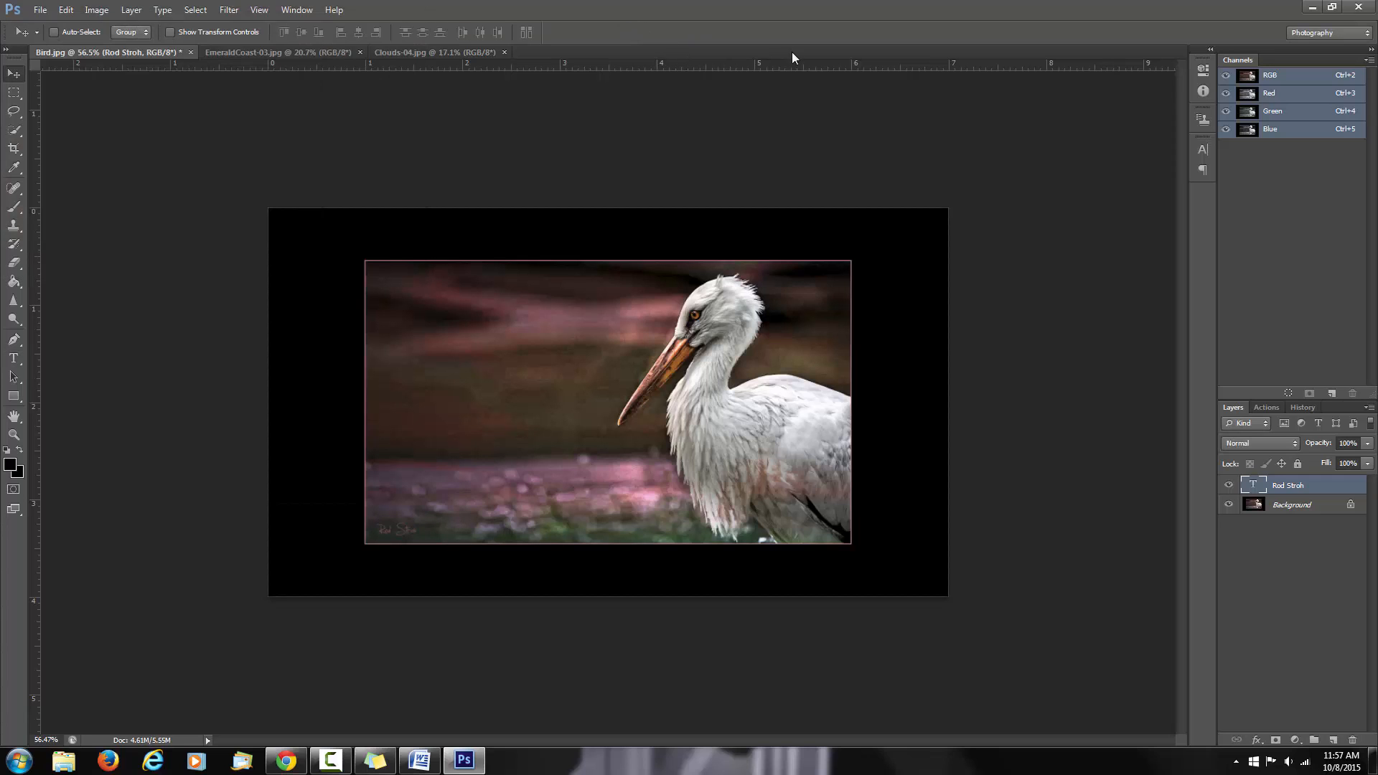
scroll(485, 556, "up", 2)
scroll(485, 556, "up", 1)
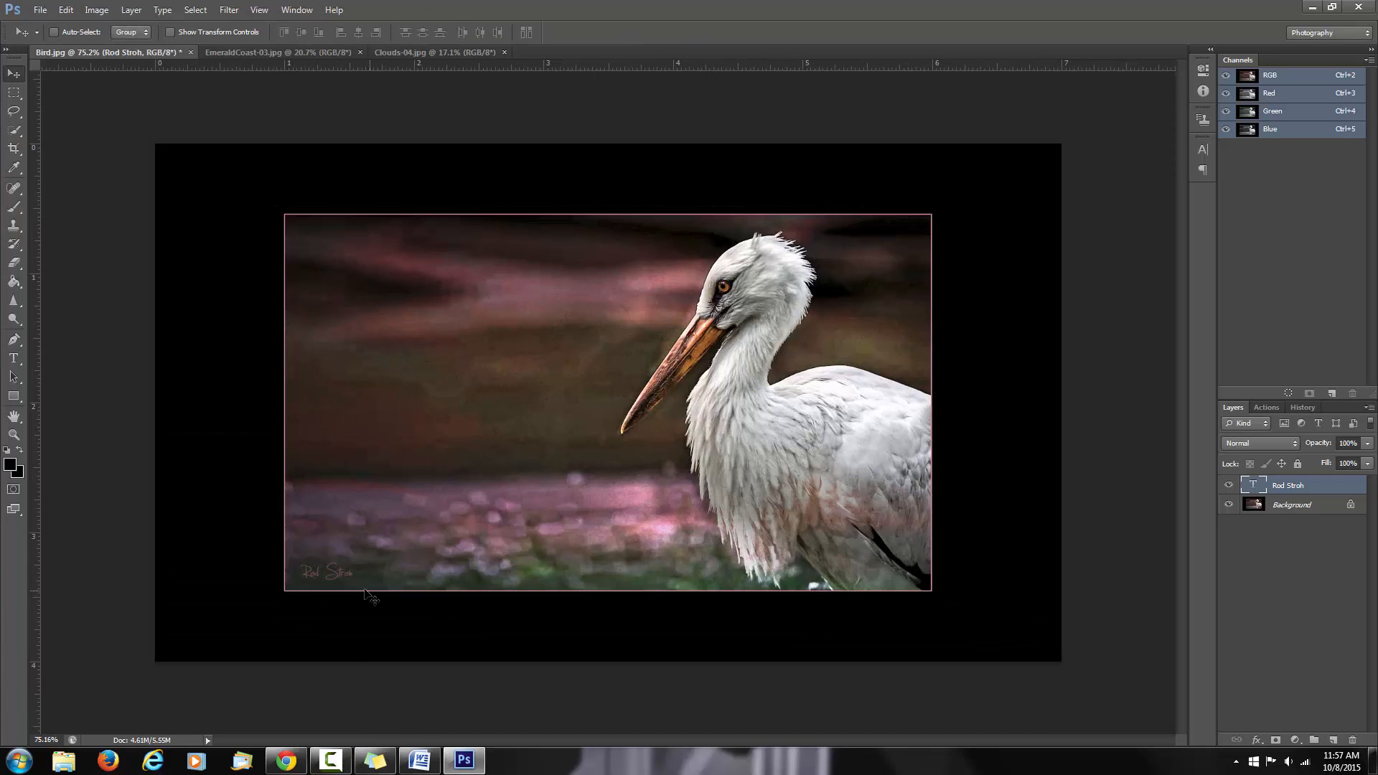